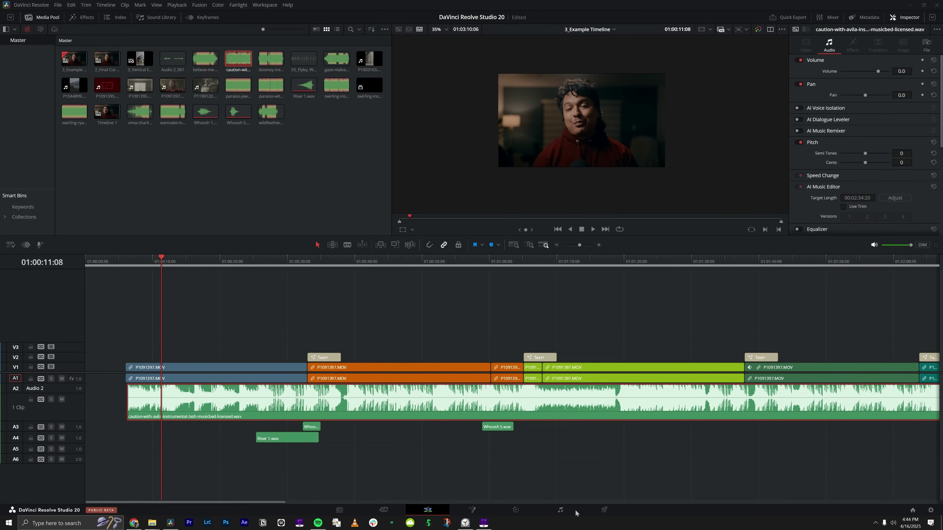
Step: Lengthen the music bed clip so it runs under more of the edit's clips
click(414, 411)
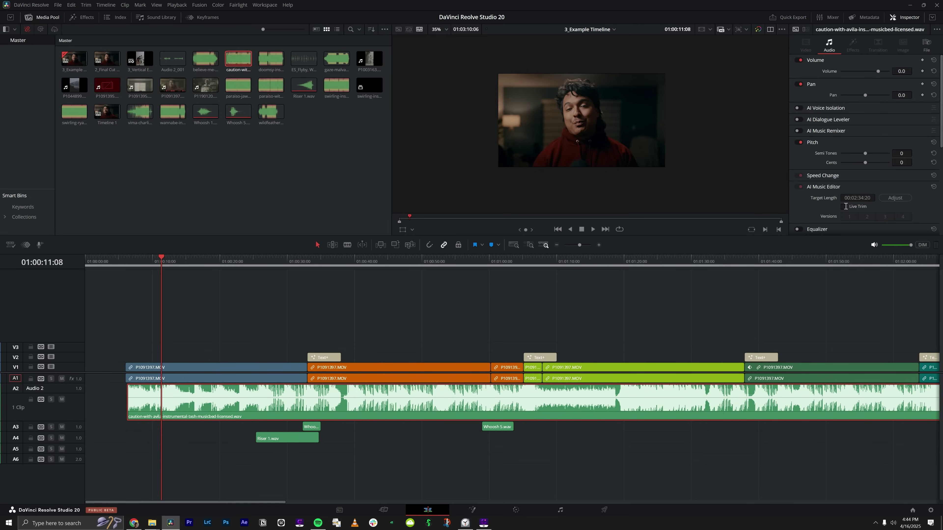
scroll(644, 380, down, 3)
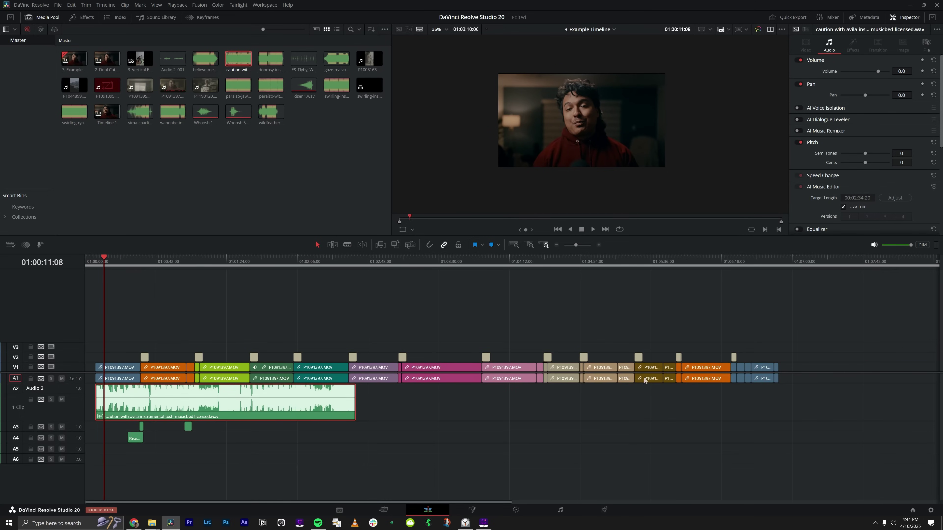
drag(352, 408, 482, 402)
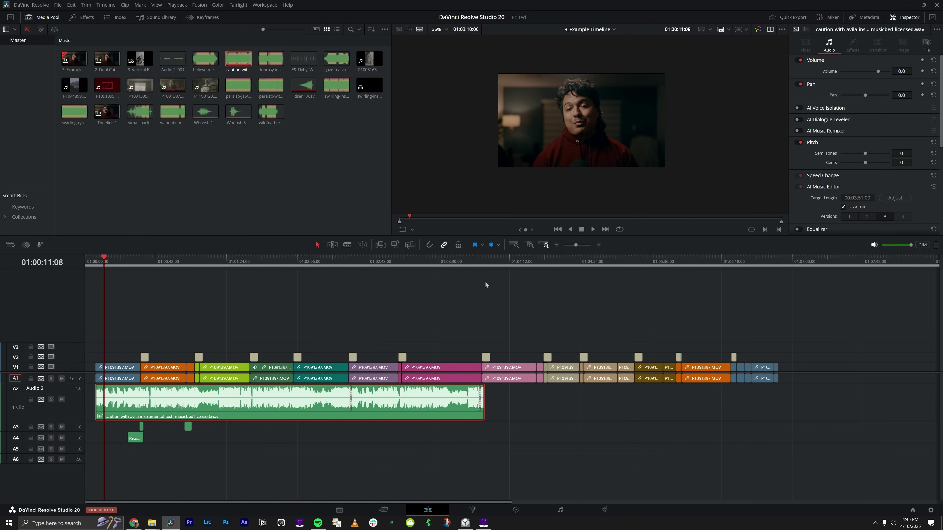
scroll(484, 284, up, 2)
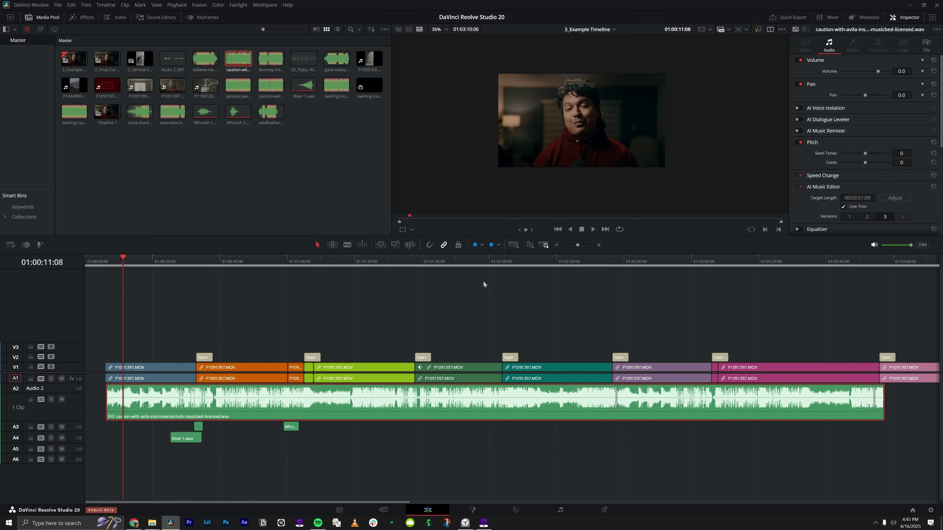
Step: Play the edit from a chosen point to hear the music, then detect the bed's beats
click(856, 264)
key(space)
scroll(752, 433, up, 3)
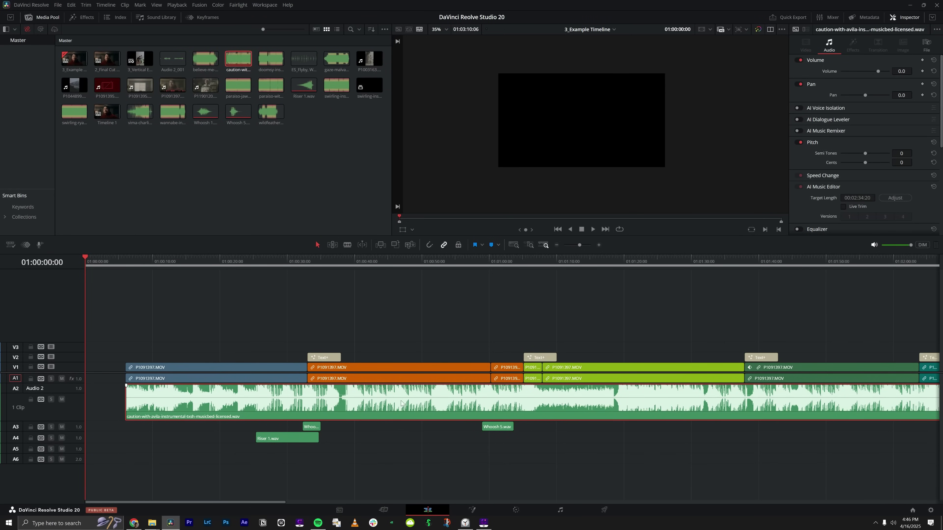
right_click(403, 409)
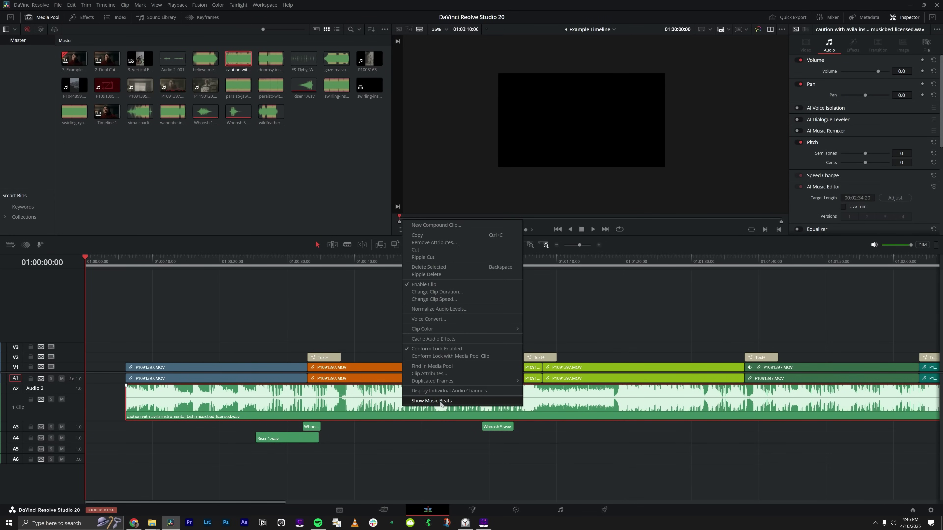
click(440, 401)
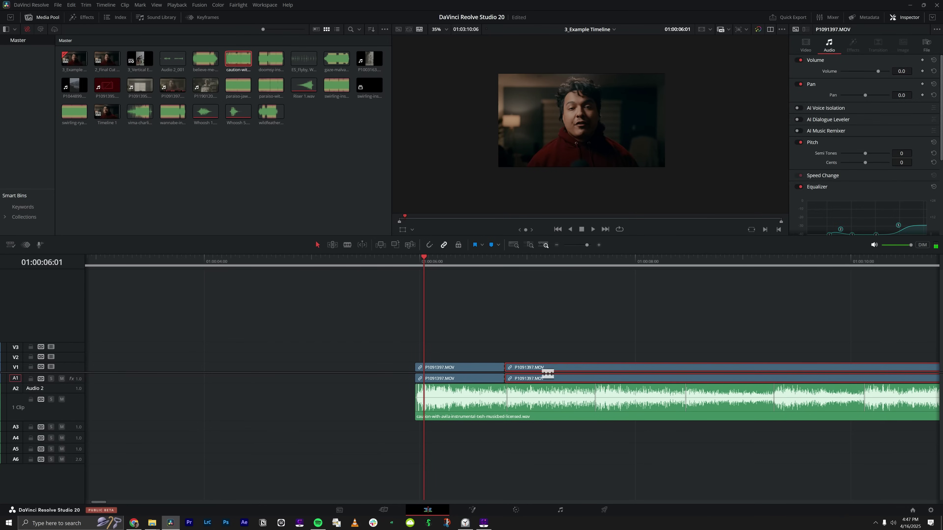
Step: Delete the P1091397.MOV clip, then undo the deletion
key(Delete)
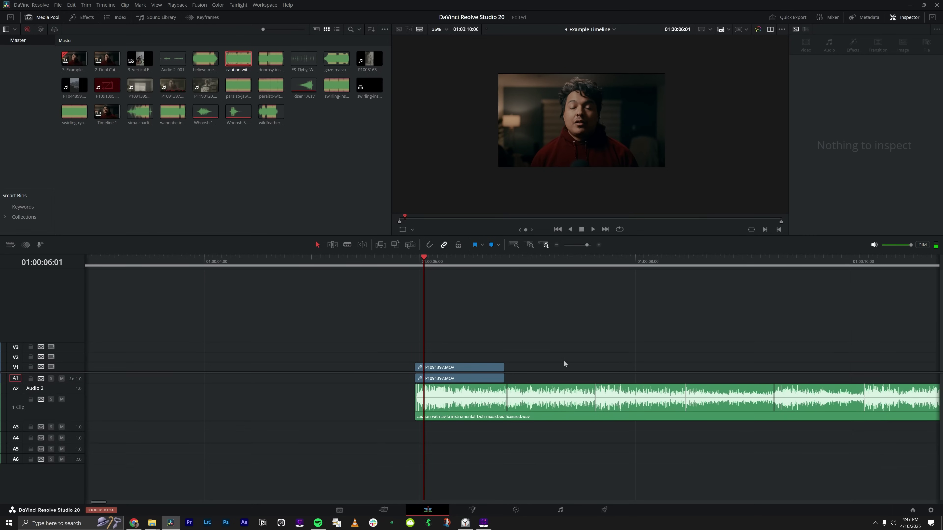
scroll(552, 372, down, 4)
key(ctrl+z)
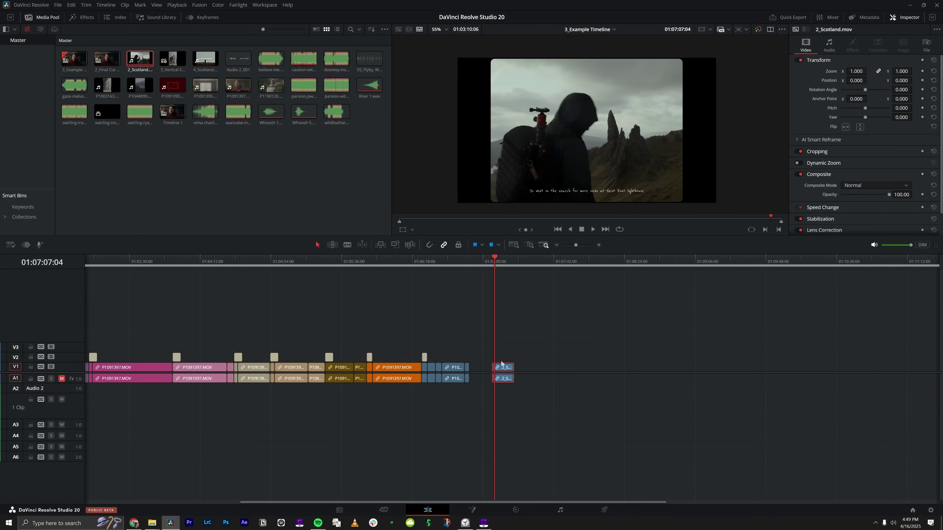
Step: Keyframe a zoom from 1.000 to 1.390 over about one second, then select both keyframes on its curve
click(208, 19)
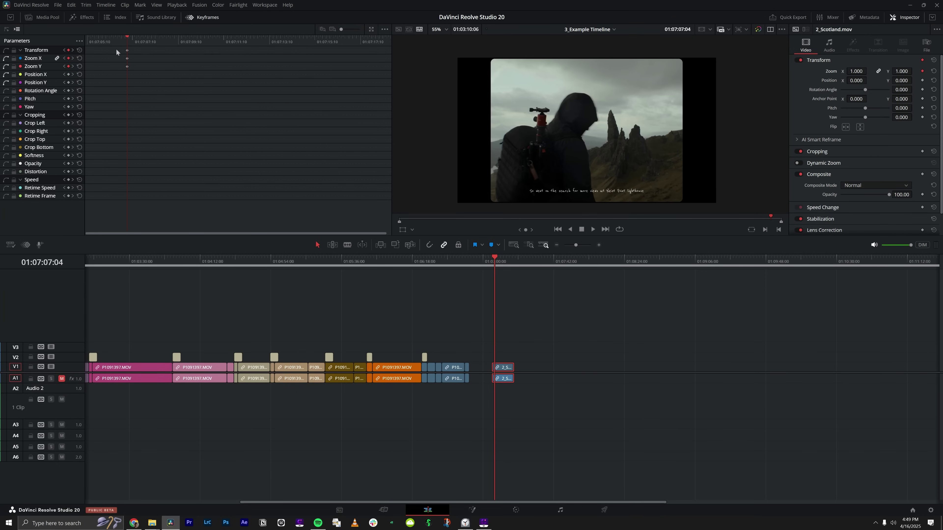
drag(136, 41, 149, 44)
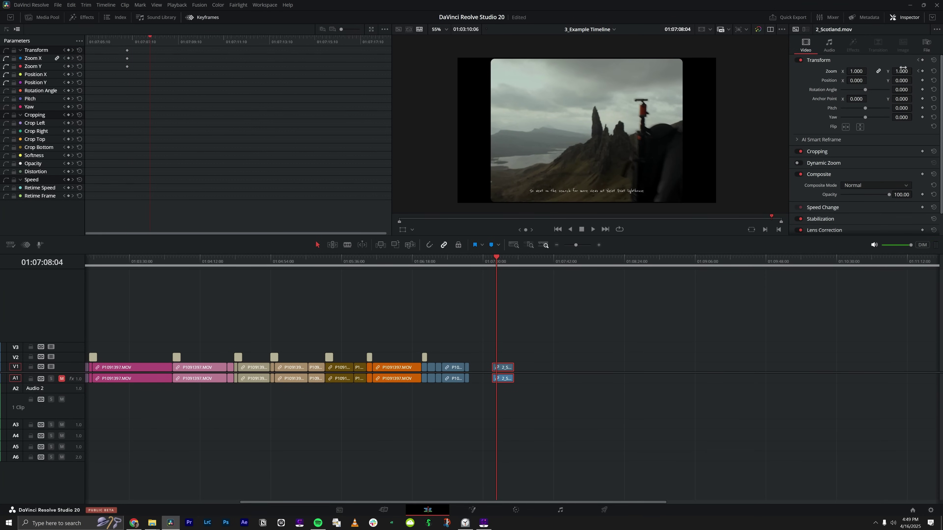
drag(903, 69, 914, 71)
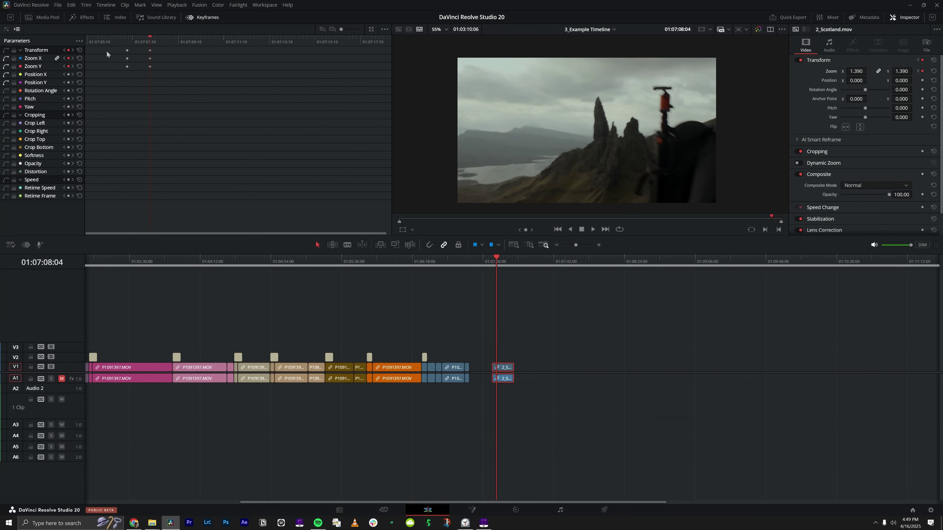
click(6, 31)
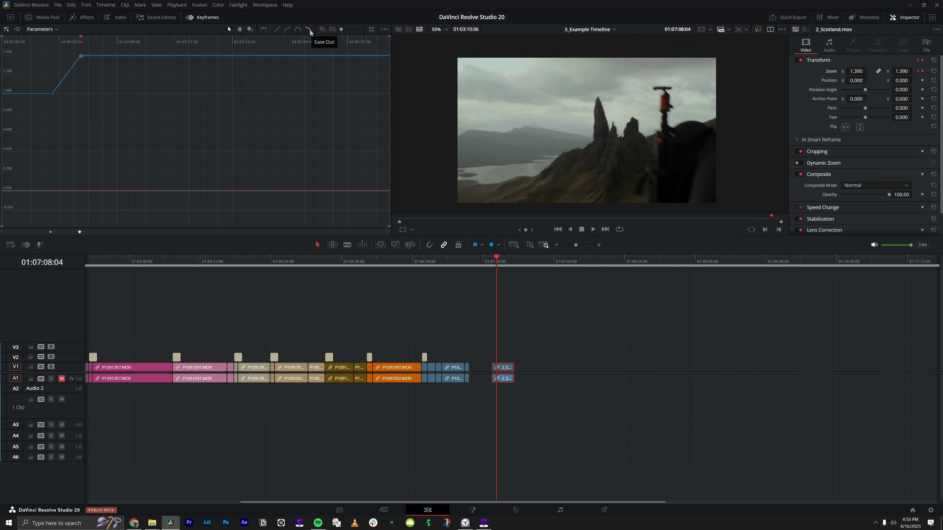
drag(126, 108, 37, 47)
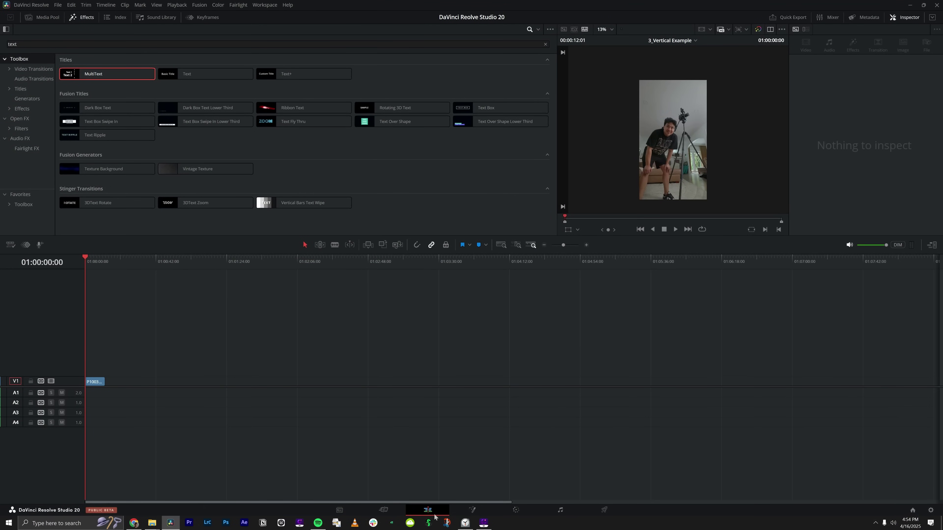
Step: Switch to the expanded viewer and zoom in on the vertical clip
click(932, 245)
scroll(717, 297, up, 4)
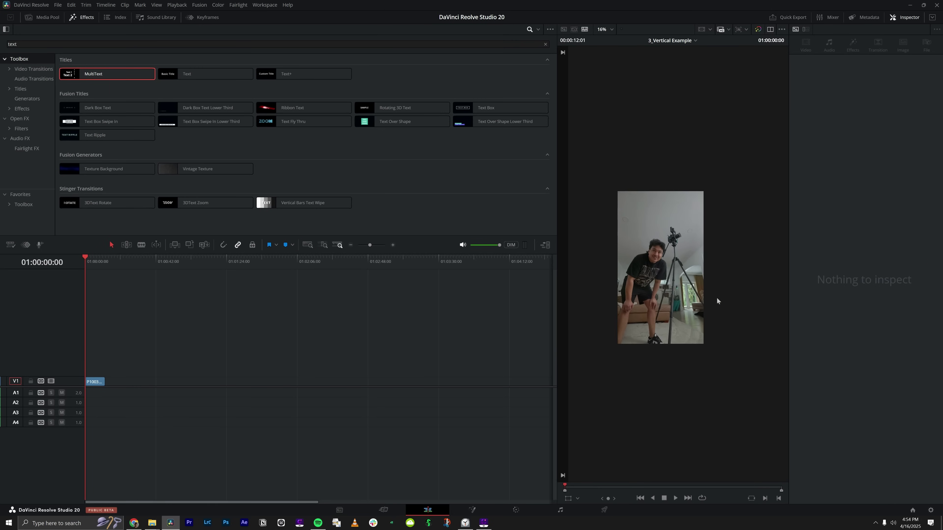
scroll(721, 275, up, 4)
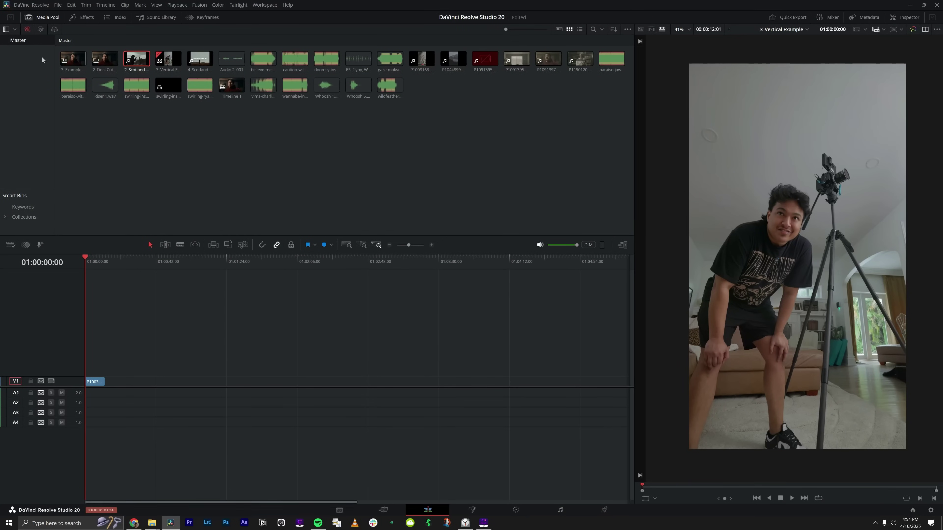
Step: Place a MultiText title from the Titles library above the vertical clip
click(85, 21)
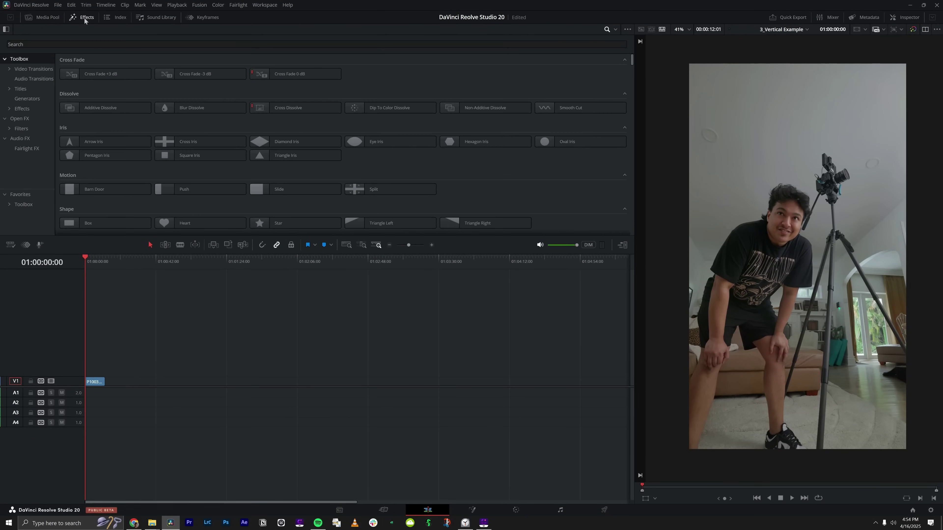
click(28, 90)
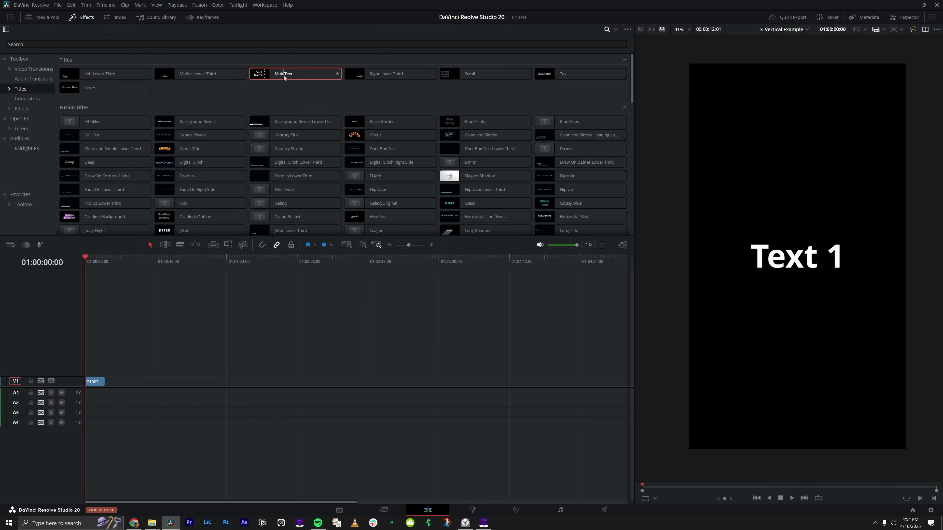
drag(284, 76, 87, 374)
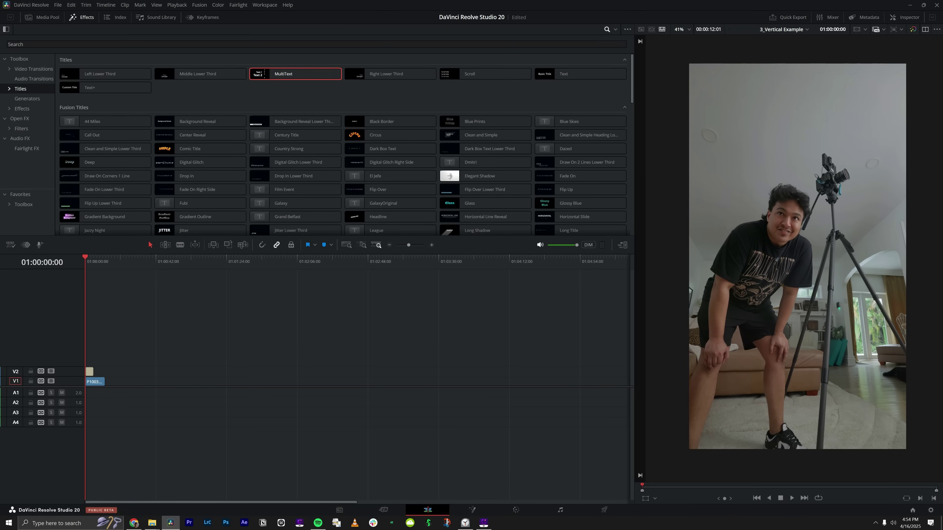
Step: Paste the new caption into Text 1, add another text box and fill it with placeholder text
click(906, 18)
click(834, 161)
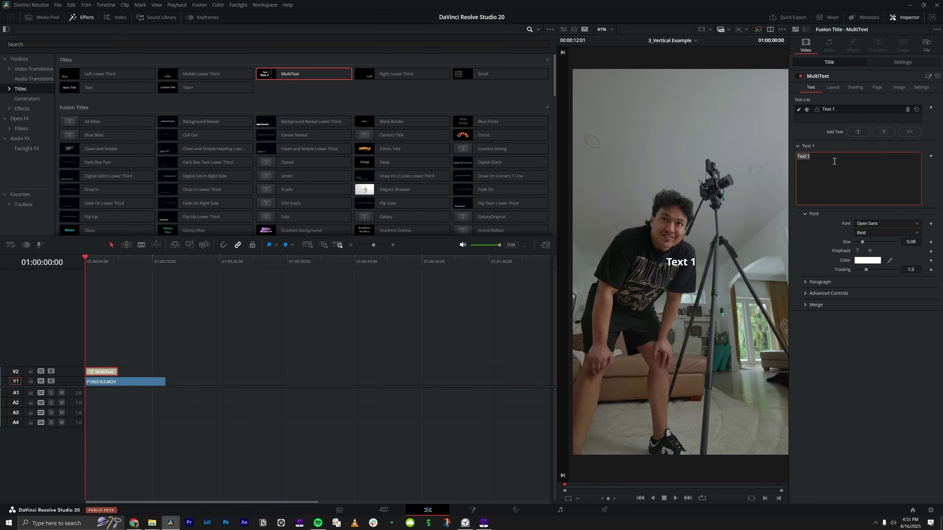
text(This tripod is rad)
click(884, 132)
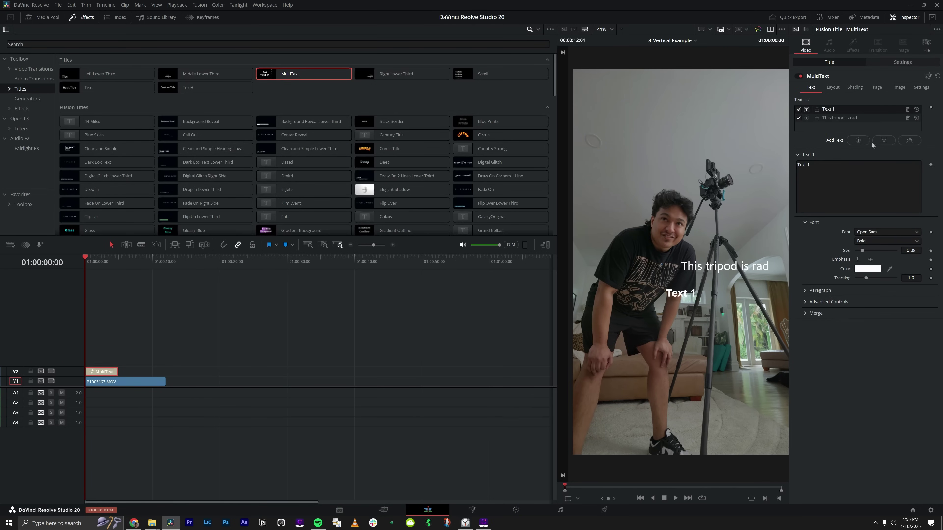
click(840, 206)
text(as)
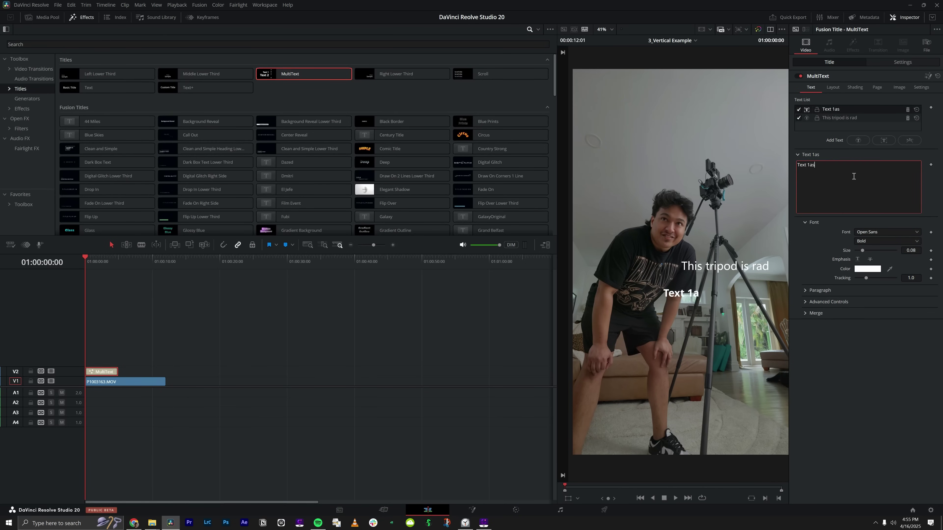
text(dfasdfasdfasdfasdfasdfasdfasdf)
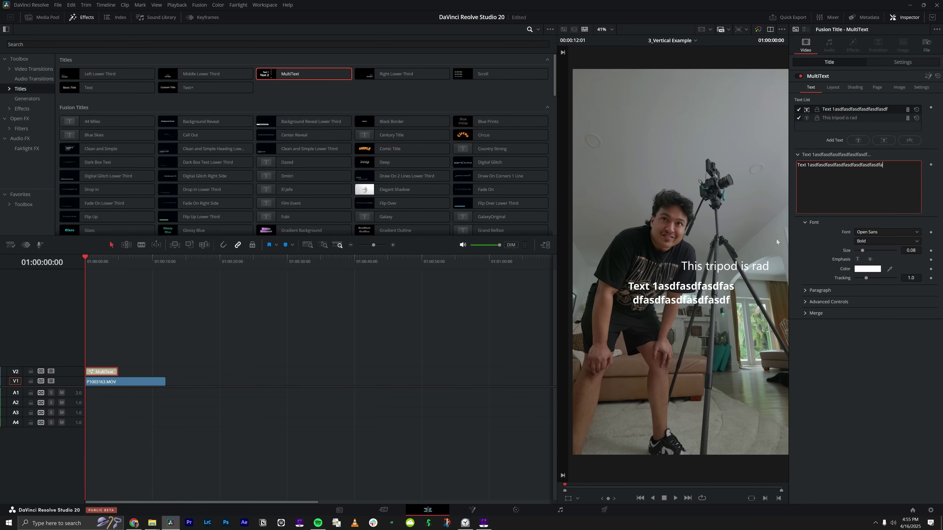
click(840, 118)
click(836, 171)
text(asdfasdfasdfasdfasdfasdfasdf)
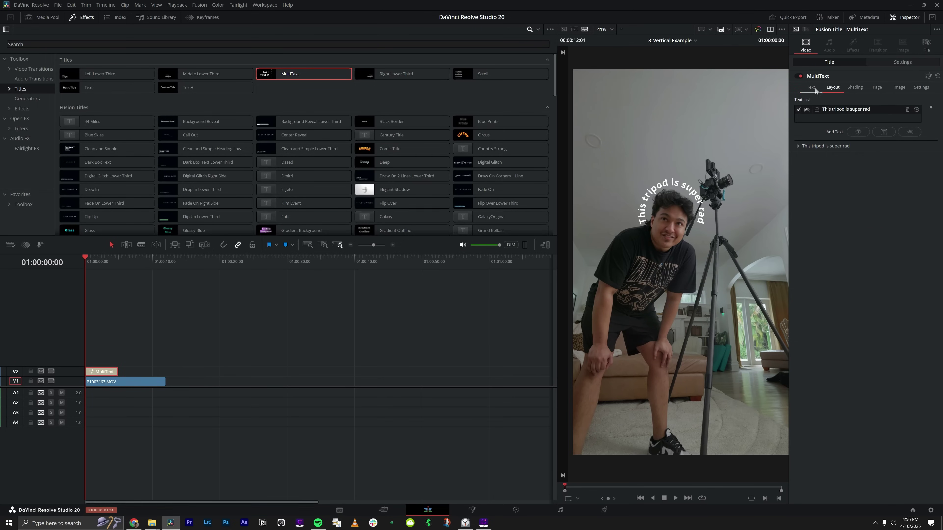
Step: Try a different text fill colour, then cancel the change
click(854, 87)
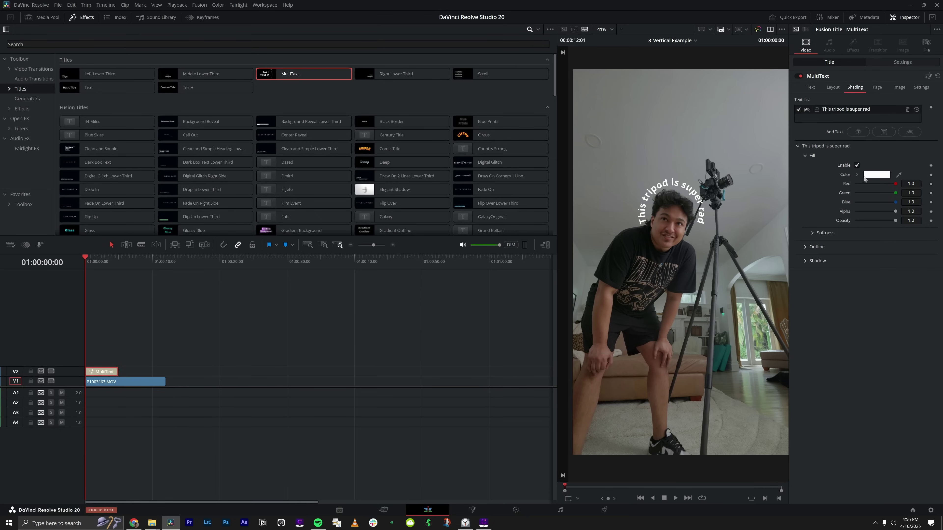
click(876, 175)
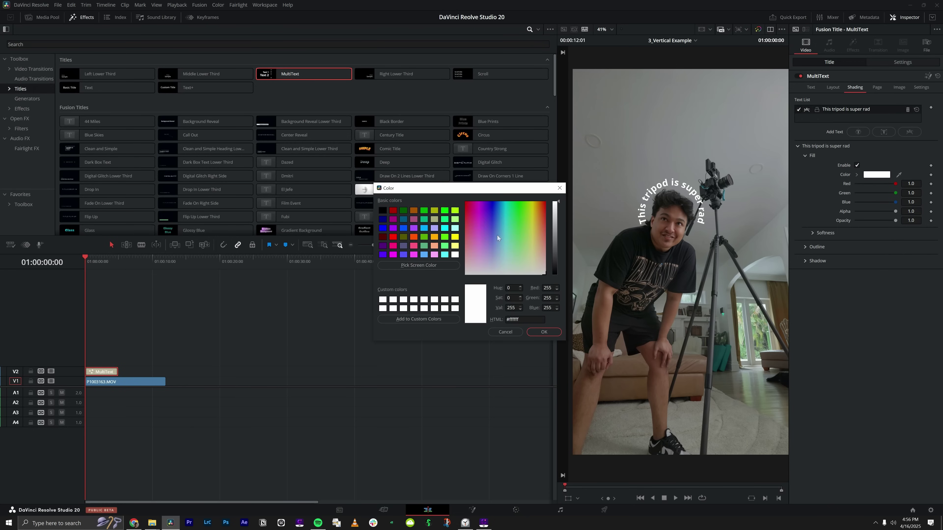
drag(538, 215, 507, 223)
click(505, 332)
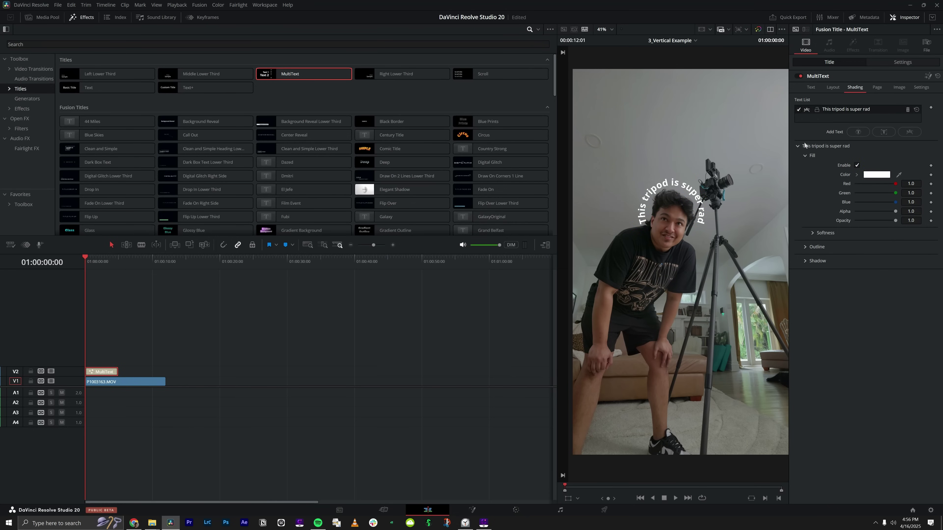
click(811, 88)
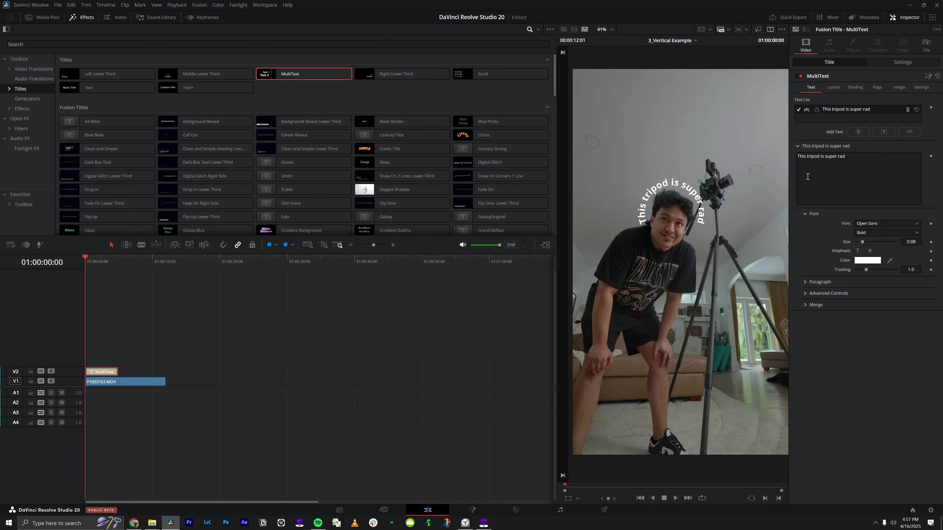
Step: Add Text 2, then move Text 1 left to a Center X of 0.323
click(858, 132)
click(859, 140)
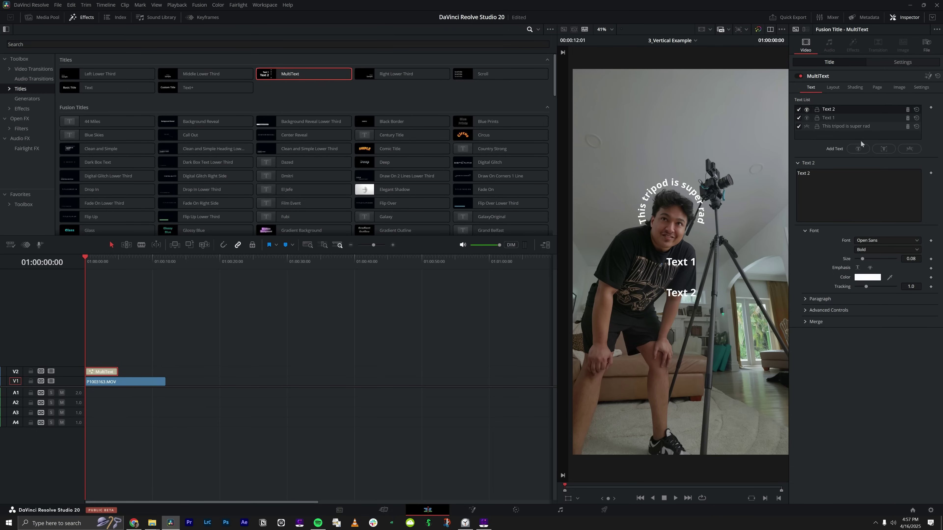
click(835, 118)
click(832, 88)
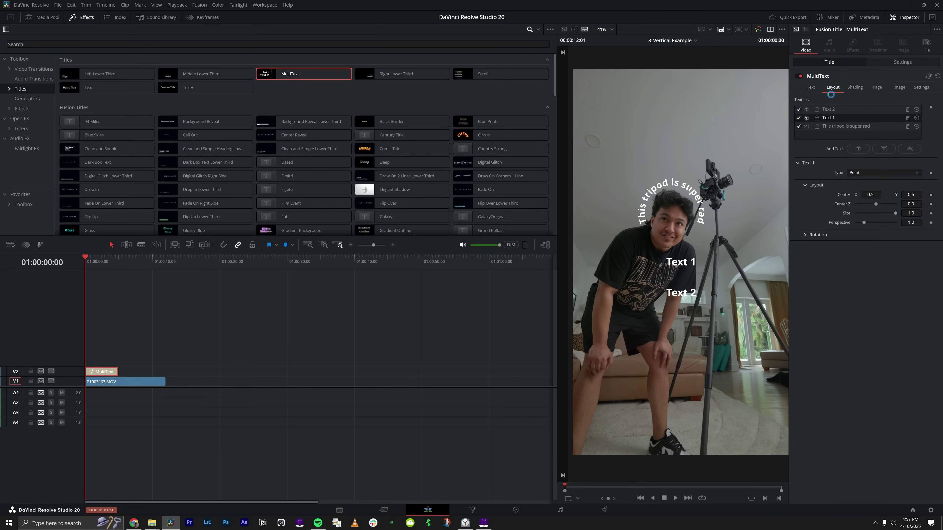
drag(866, 201, 834, 201)
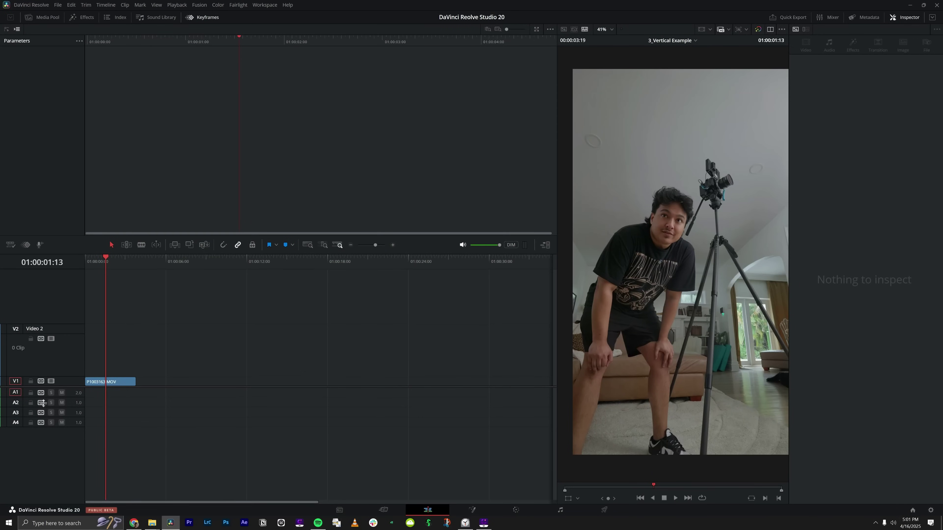
Step: Name the voiceover 'Voice Over', keep the current microphone, target Audio 1 and start recording
click(40, 245)
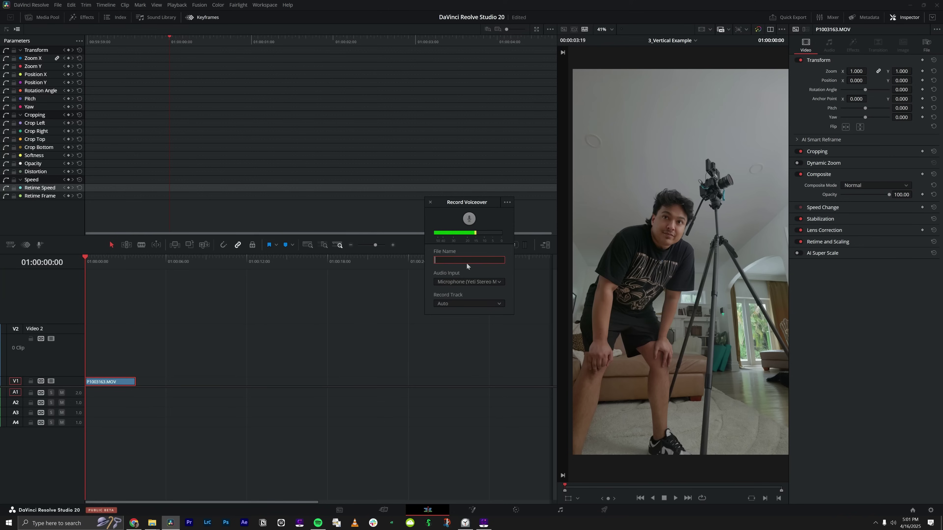
text(Voice )
text(Ocer)
key(BackSpace)
key(BackSpace)
text(ver)
click(478, 281)
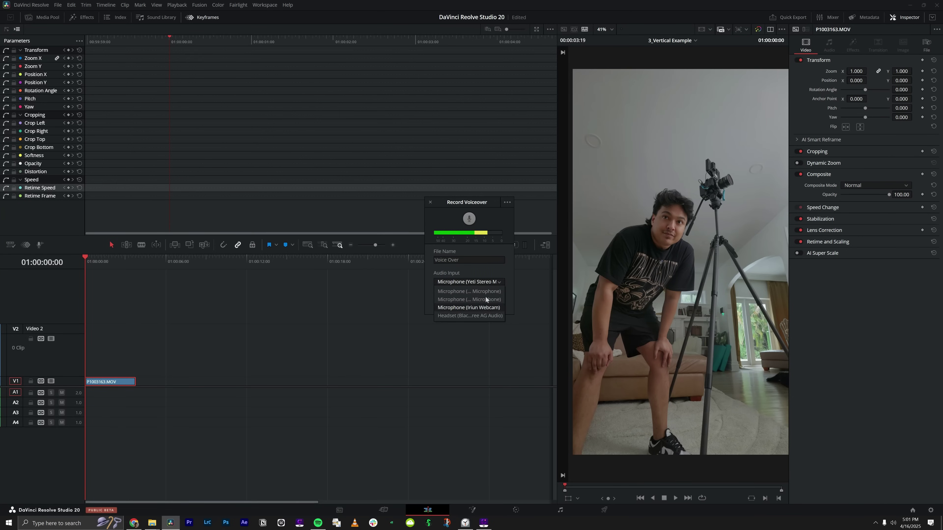
click(486, 282)
click(474, 303)
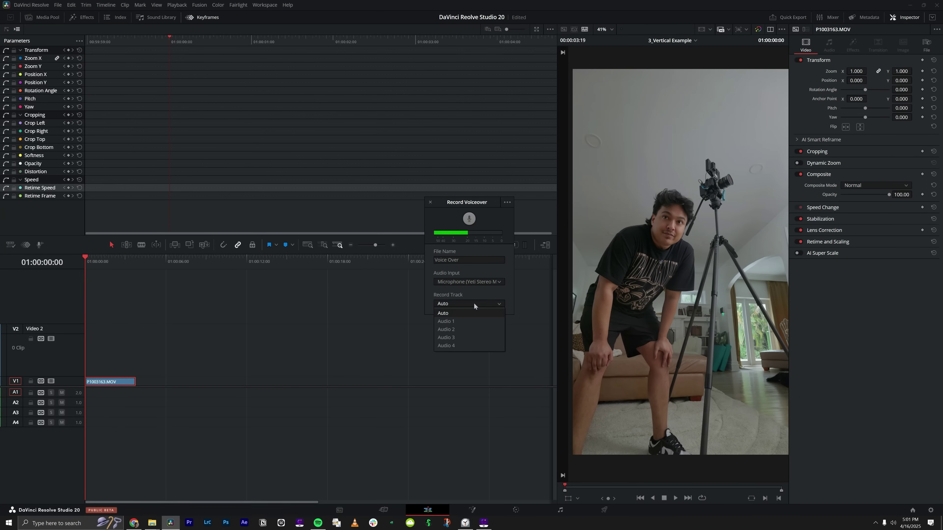
click(470, 321)
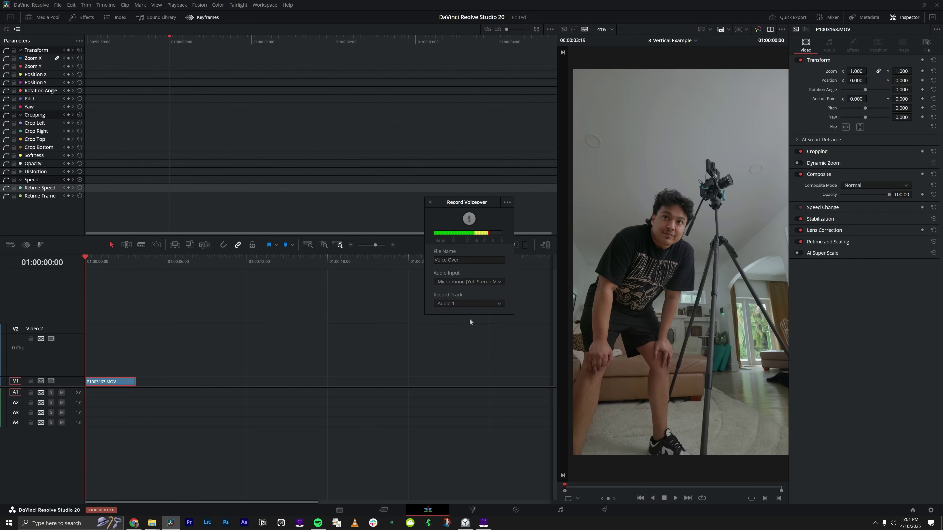
click(470, 220)
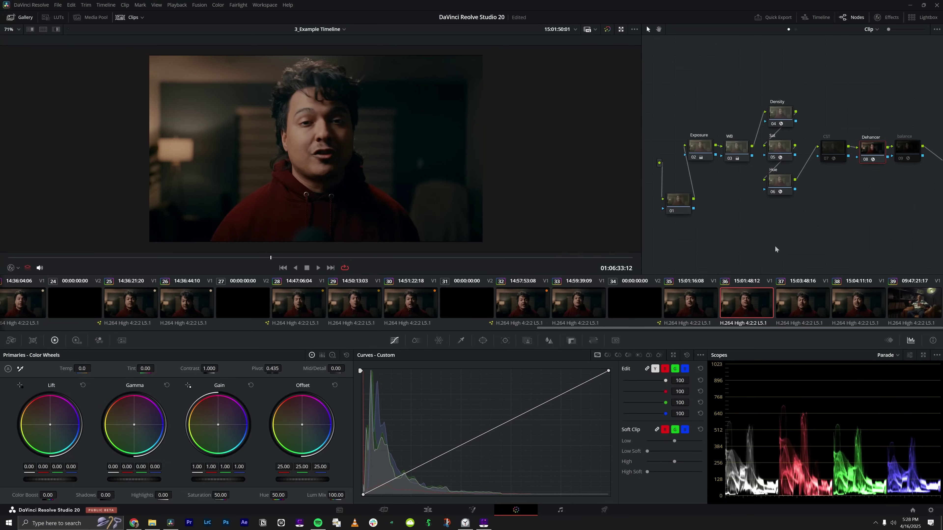
Step: Set Spatial NR Mode to AI UltraNR on the first node and analyze the clip's noise
click(122, 340)
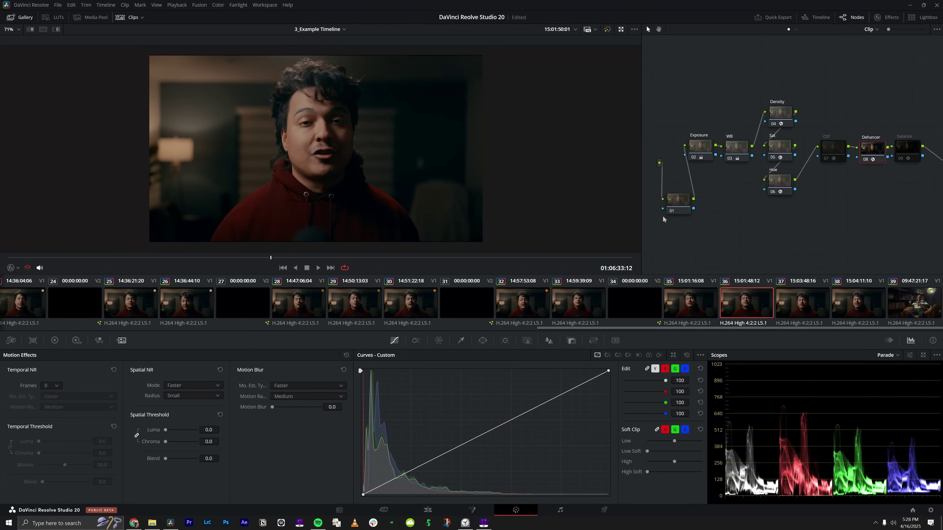
drag(678, 200, 677, 196)
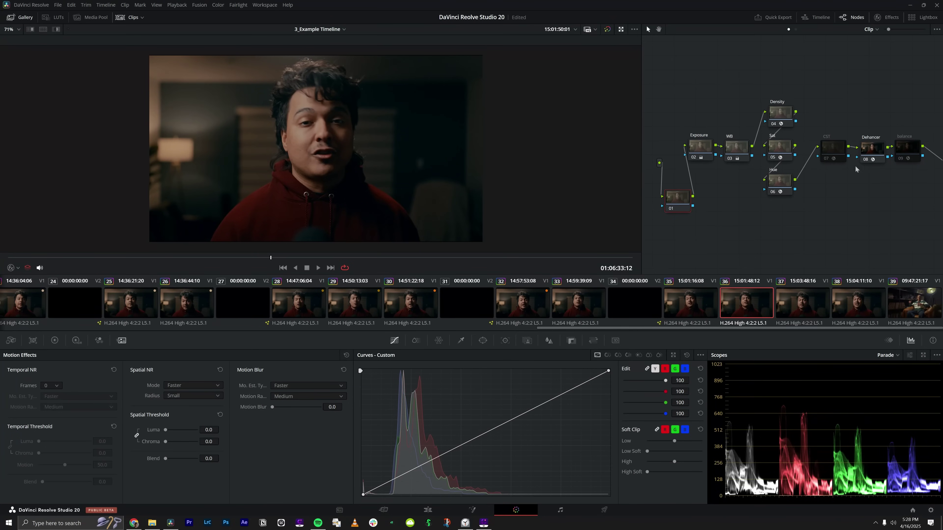
click(204, 385)
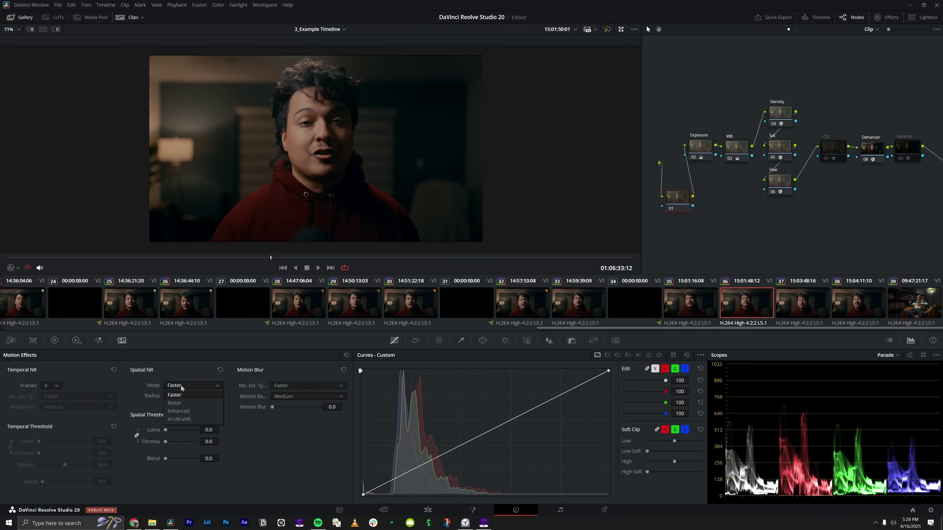
click(182, 420)
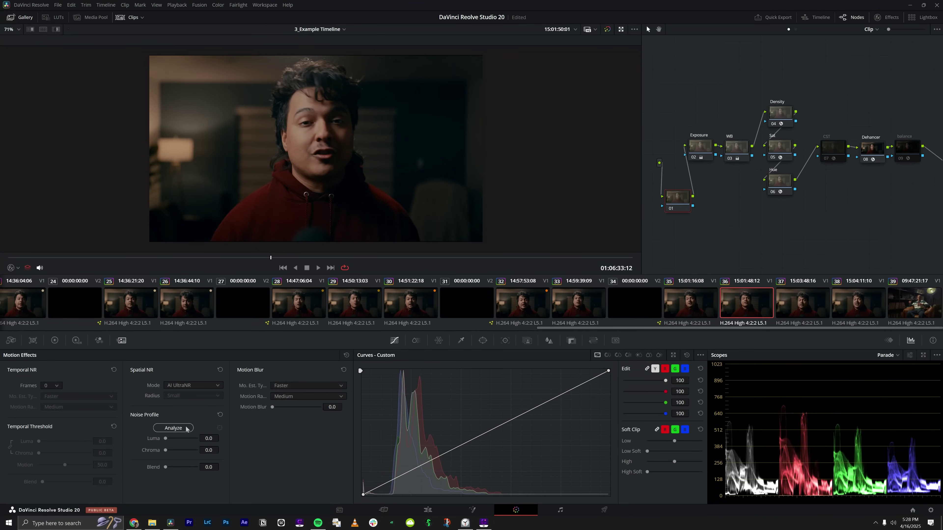
click(182, 428)
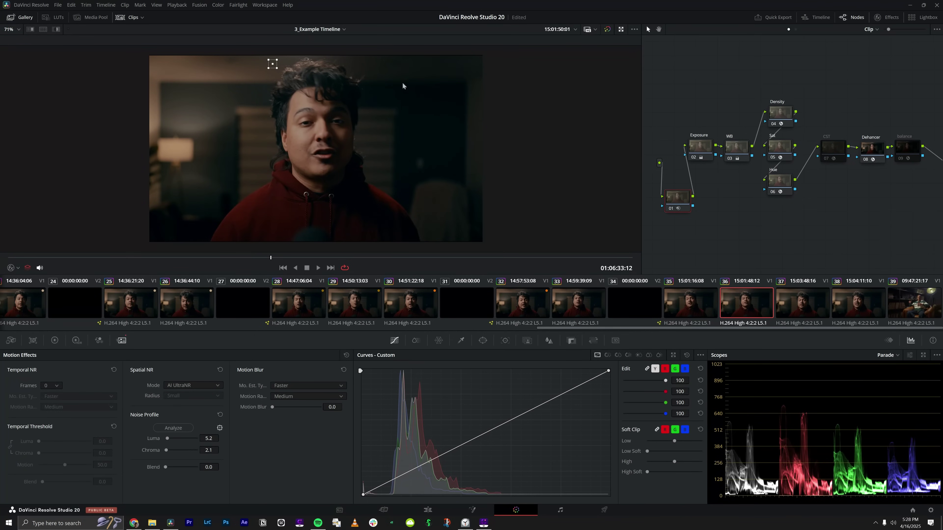
Step: Move the noise sample box onto the dark background, giving Luma 6.5 and Chroma 2.3
scroll(243, 113, up, 8)
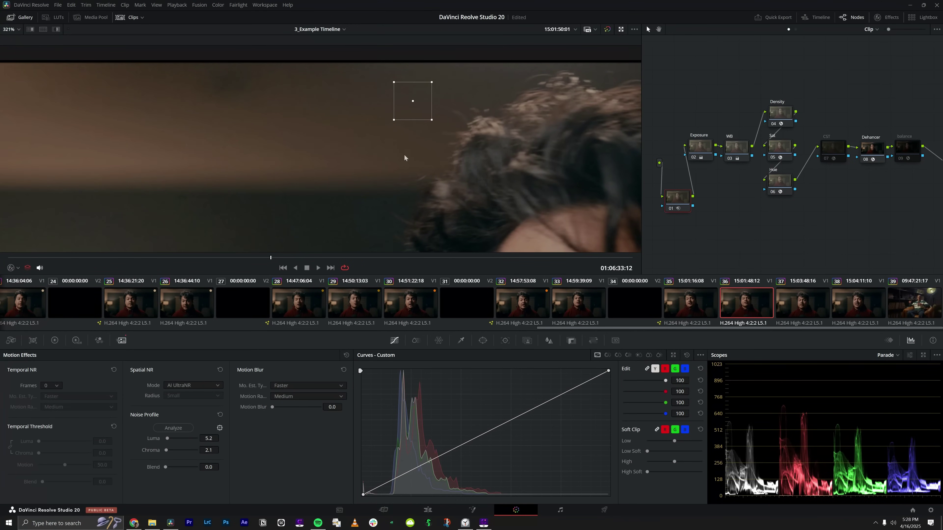
scroll(444, 169, up, 4)
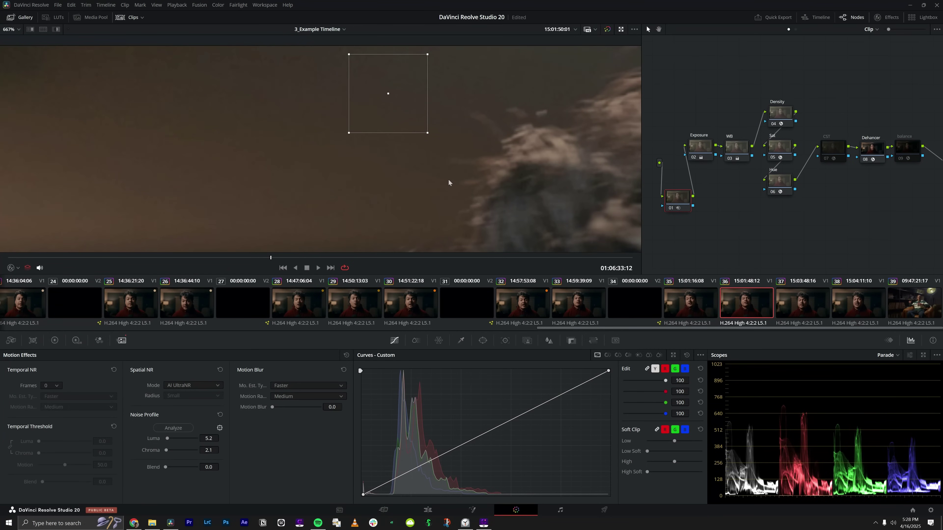
scroll(505, 100, down, 2)
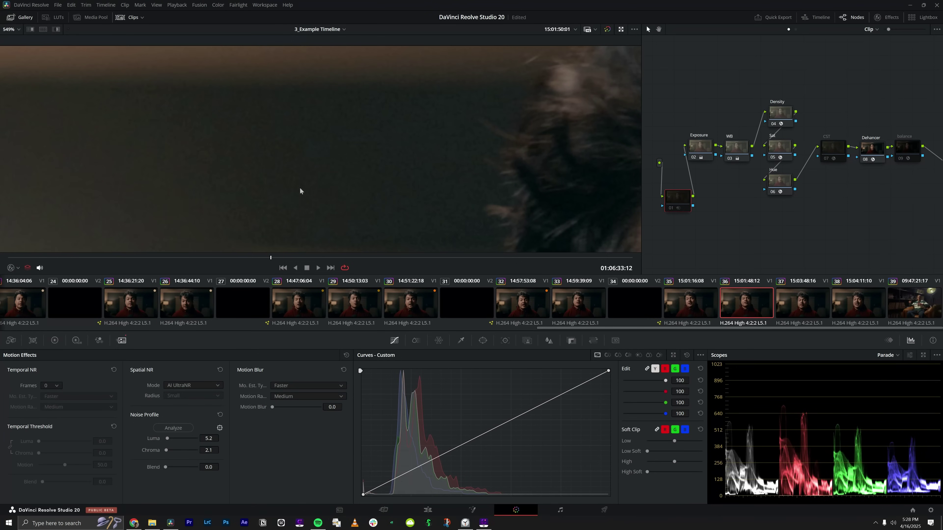
scroll(438, 123, down, 4)
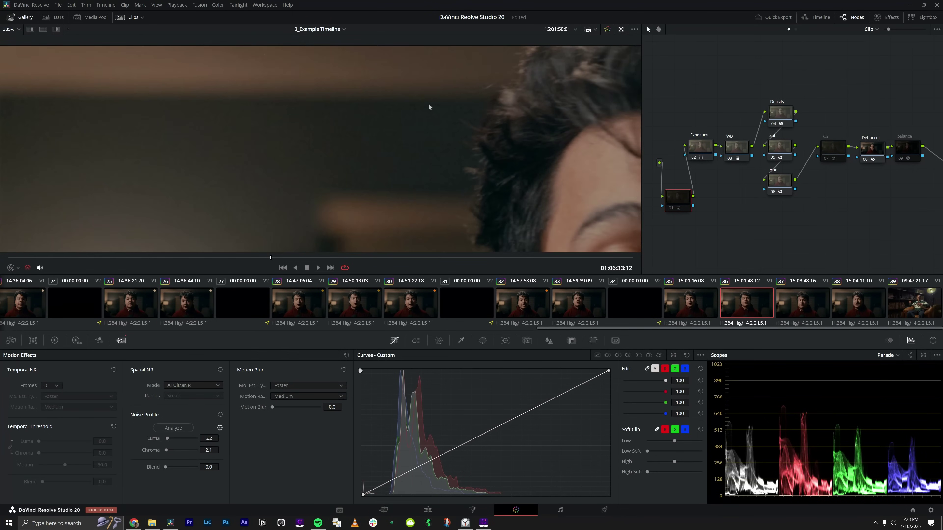
drag(473, 50, 359, 178)
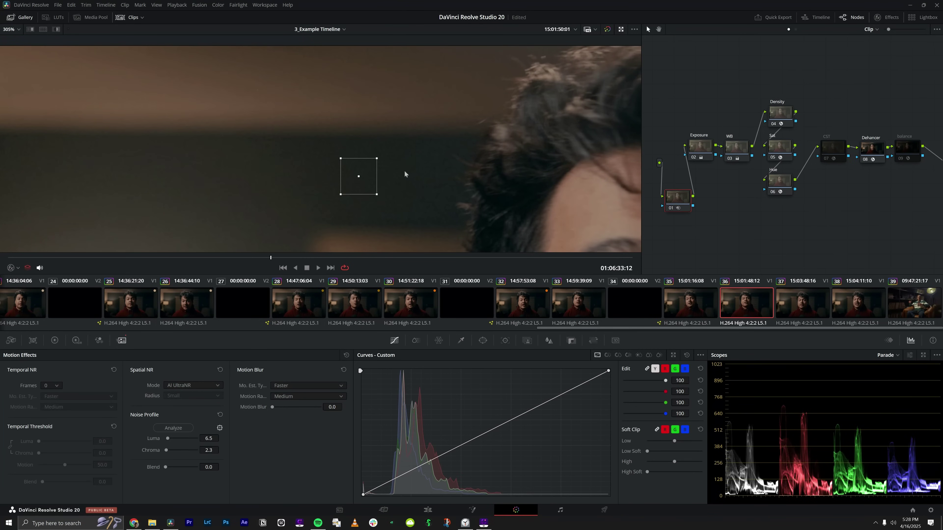
mouse_move(363, 165)
mouse_down()
mouse_move(437, 60)
mouse_move(360, 171)
mouse_up()
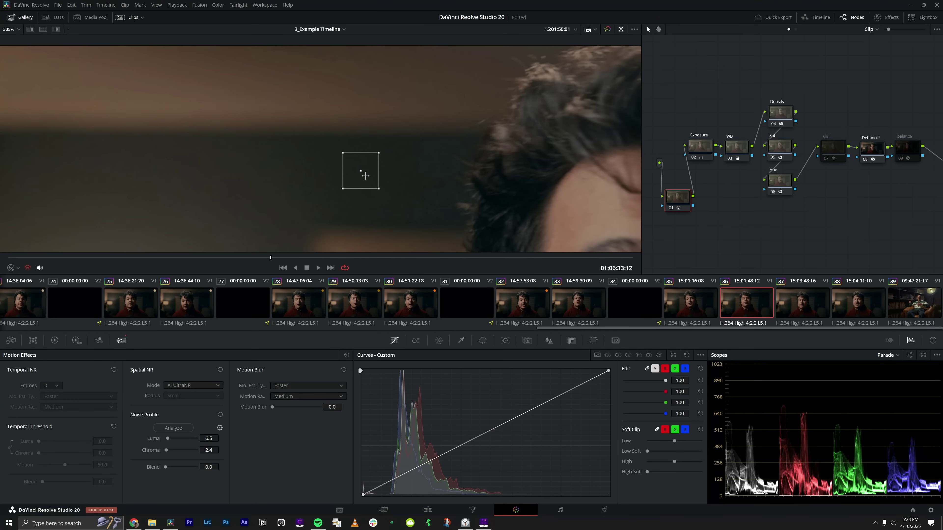
scroll(384, 158, up, 4)
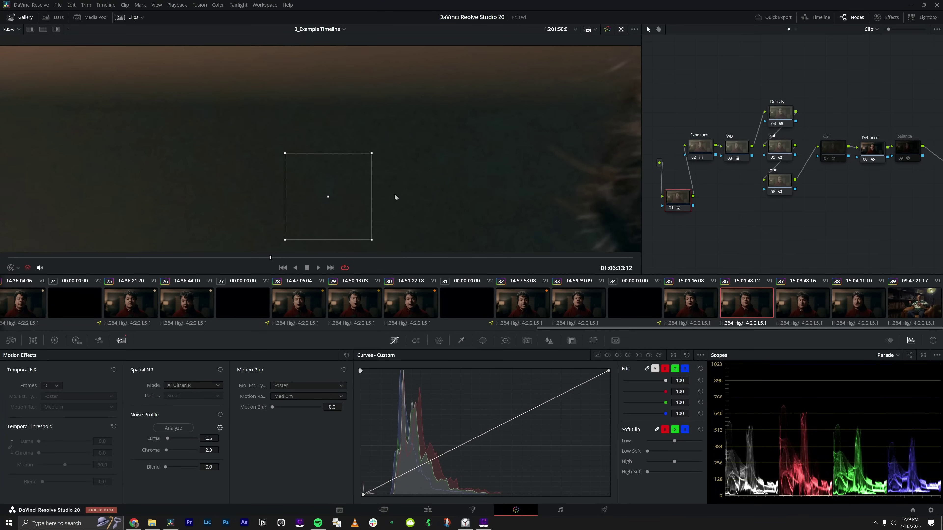
scroll(394, 193, down, 5)
scroll(385, 211, down, 3)
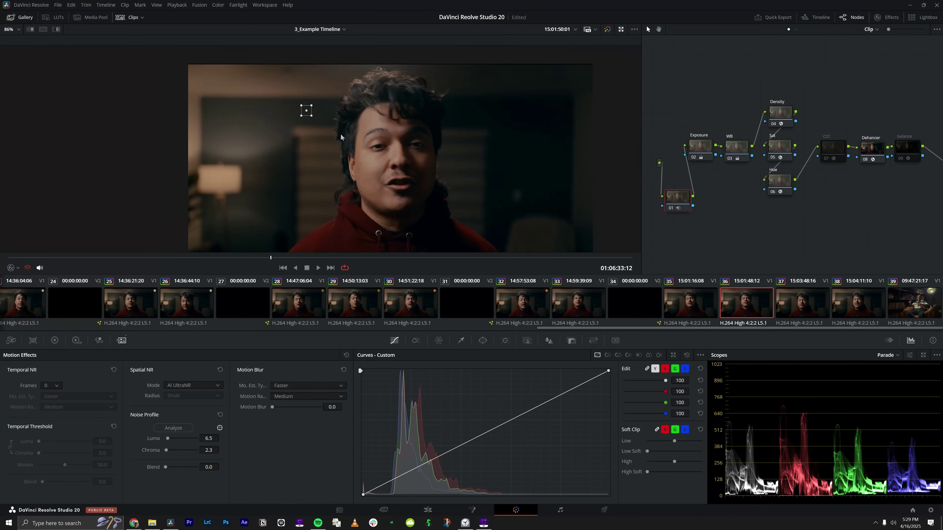
scroll(312, 114, up, 6)
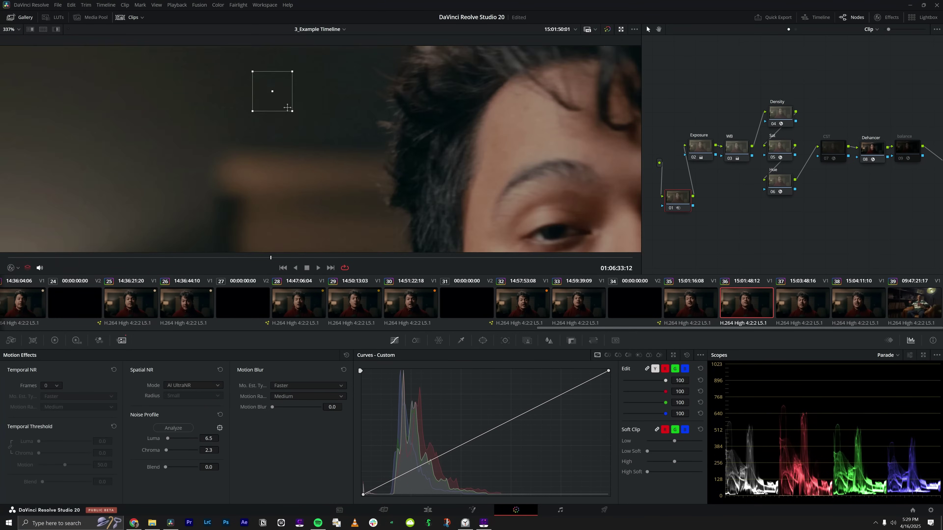
scroll(344, 187, up, 3)
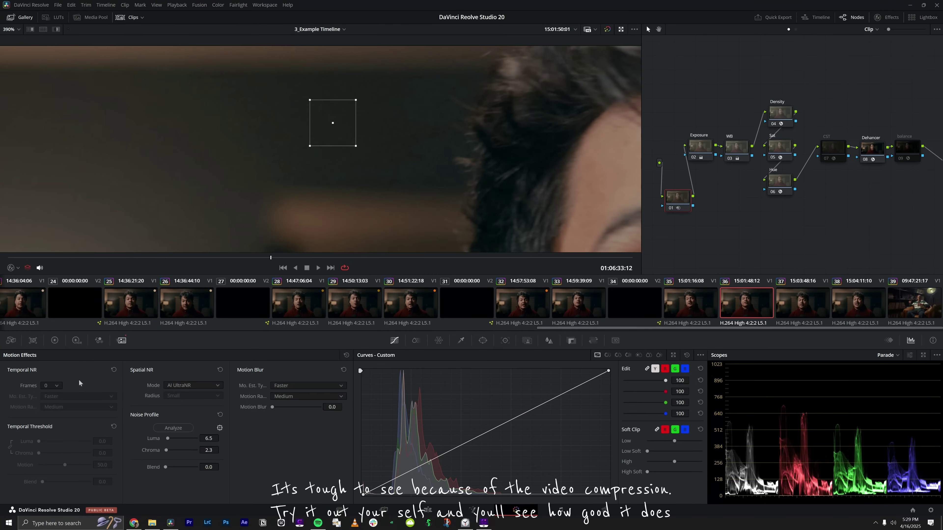
Step: Set Temporal NR to 1 frame, Better motion estimation, Small motion range and 2.0 luma threshold
click(42, 388)
click(51, 402)
click(84, 397)
click(78, 414)
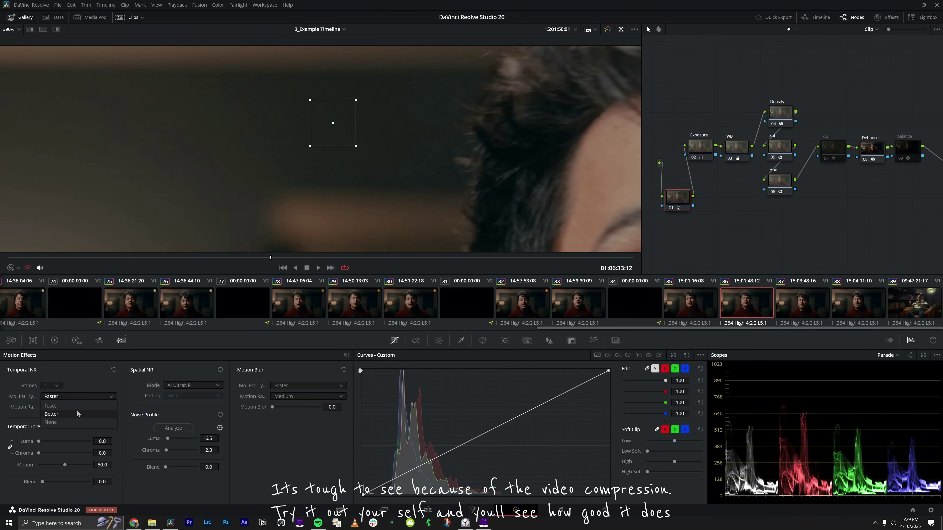
click(77, 408)
click(57, 434)
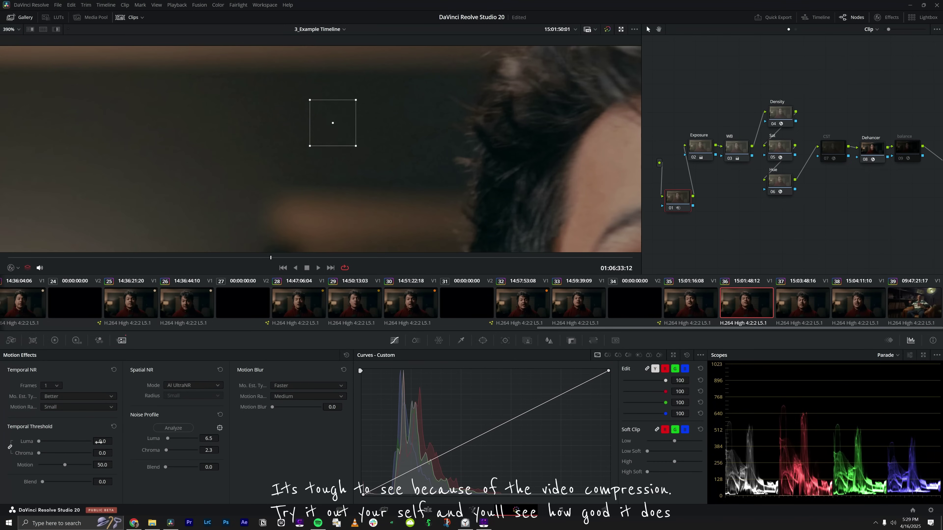
key(Return)
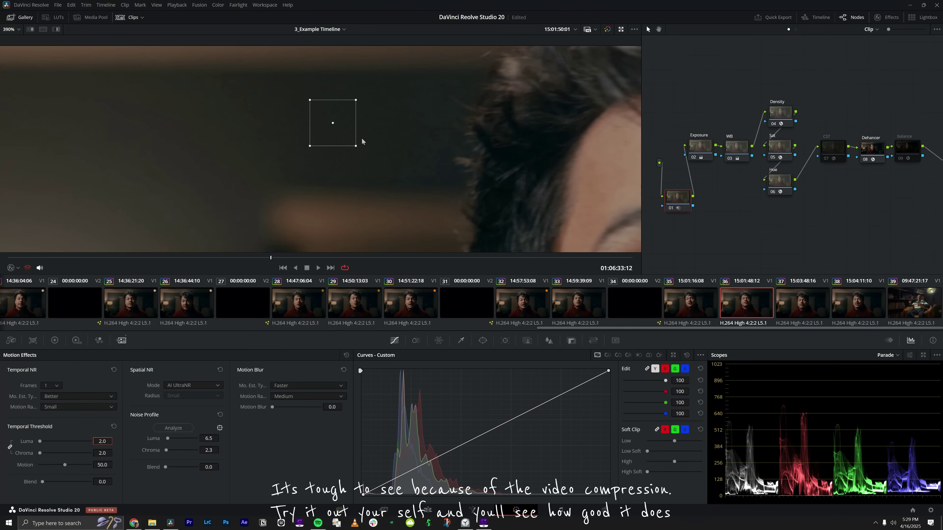
scroll(362, 140, up, 4)
scroll(392, 138, down, 2)
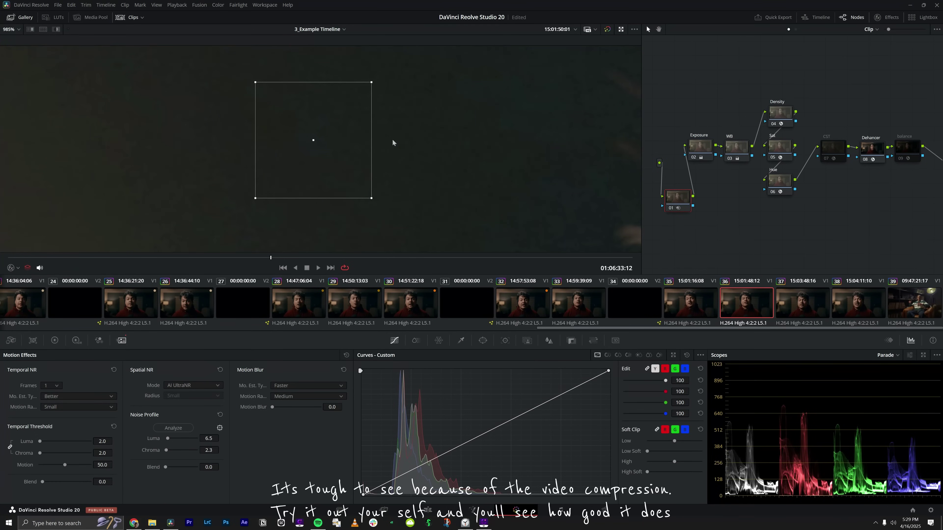
scroll(393, 140, down, 5)
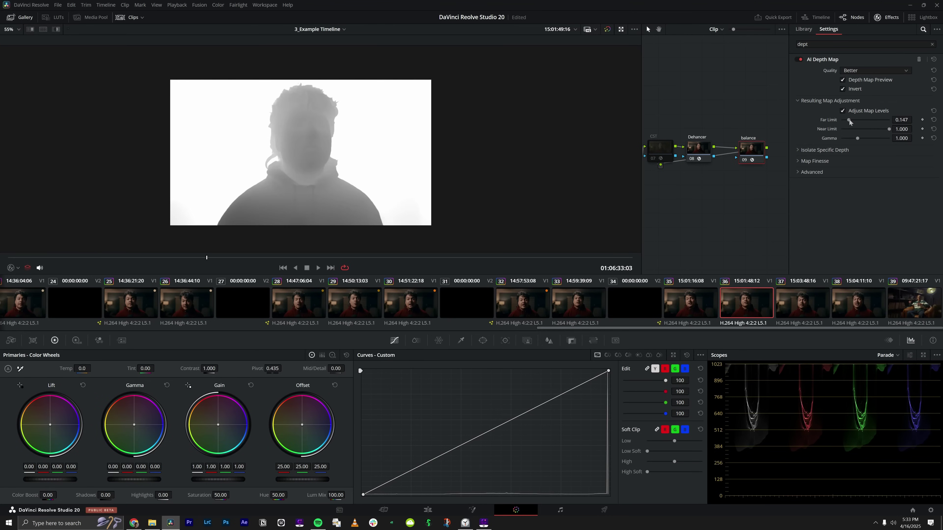
Step: Adjust the depth map's far limit, enable Isolation, expand Map Finesse and turn off Depth Map Preview
drag(849, 119, 875, 138)
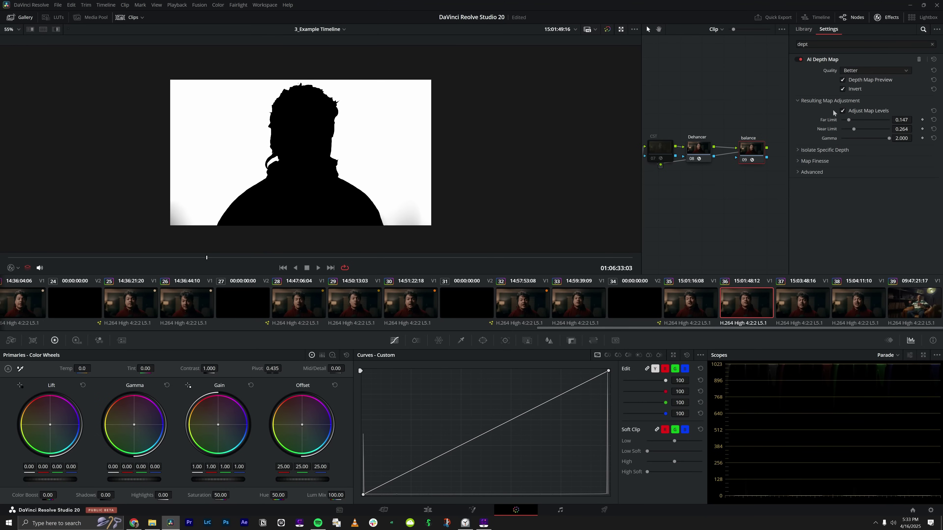
click(842, 110)
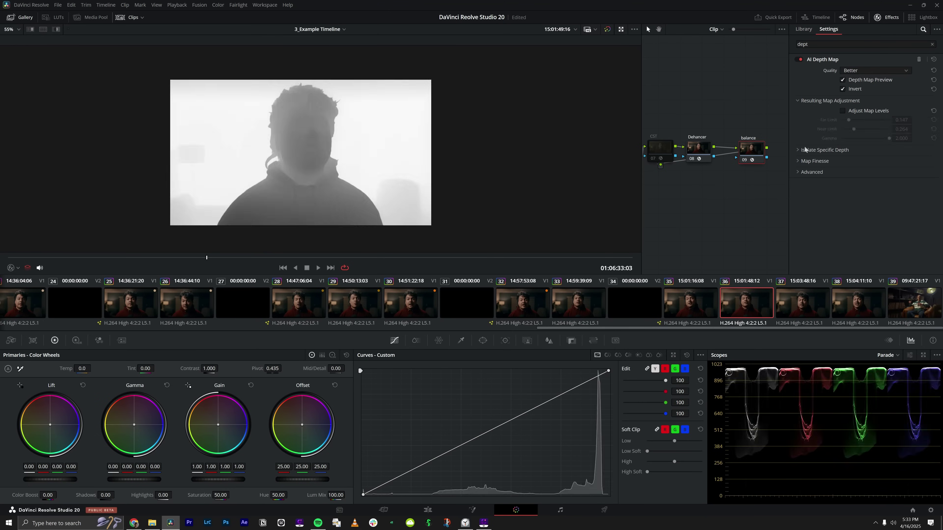
click(843, 111)
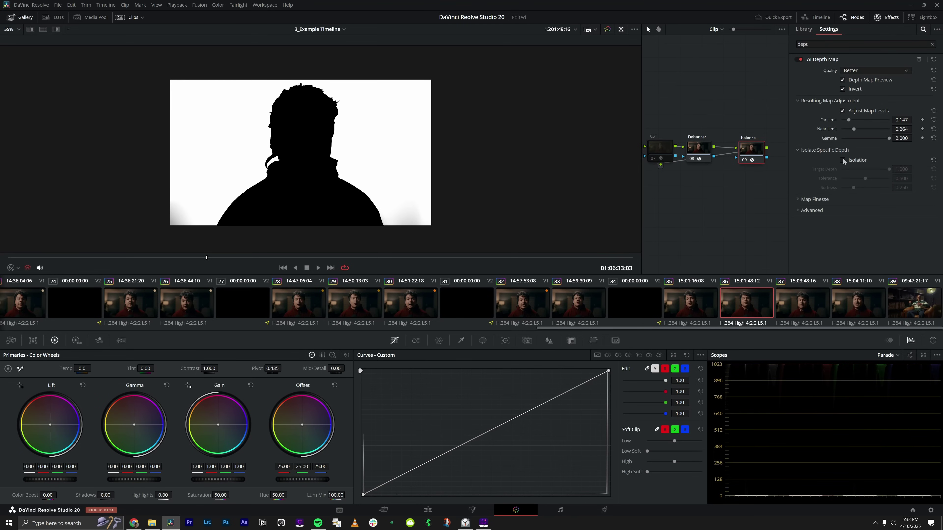
click(850, 161)
click(802, 164)
click(843, 80)
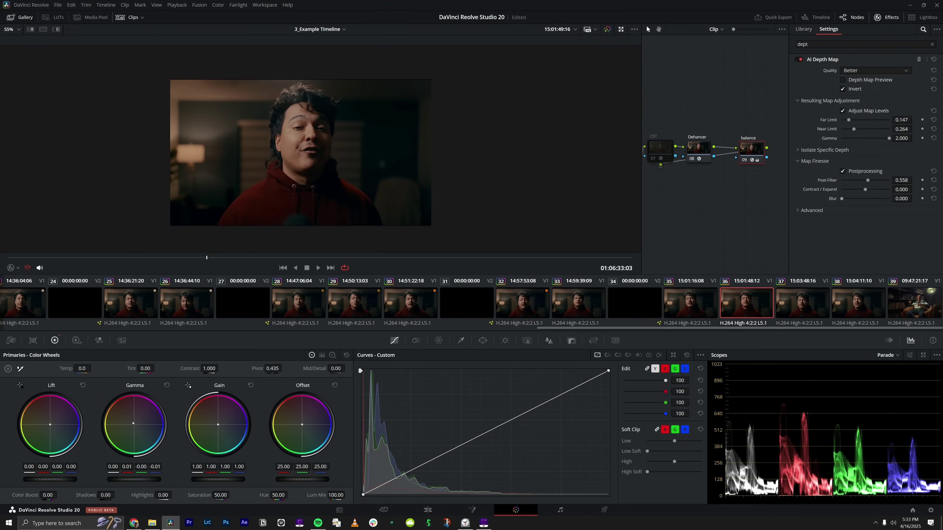
Step: Lower the Gamma master wheel slightly and toggle the balance node with Ctrl+D to compare
key(ctrl+d)
key(ctrl+d)
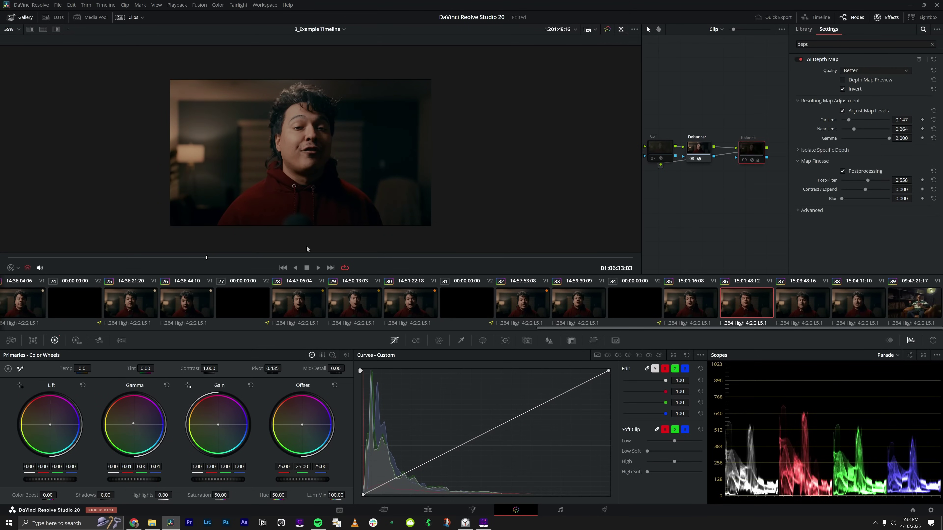
key(ctrl+d)
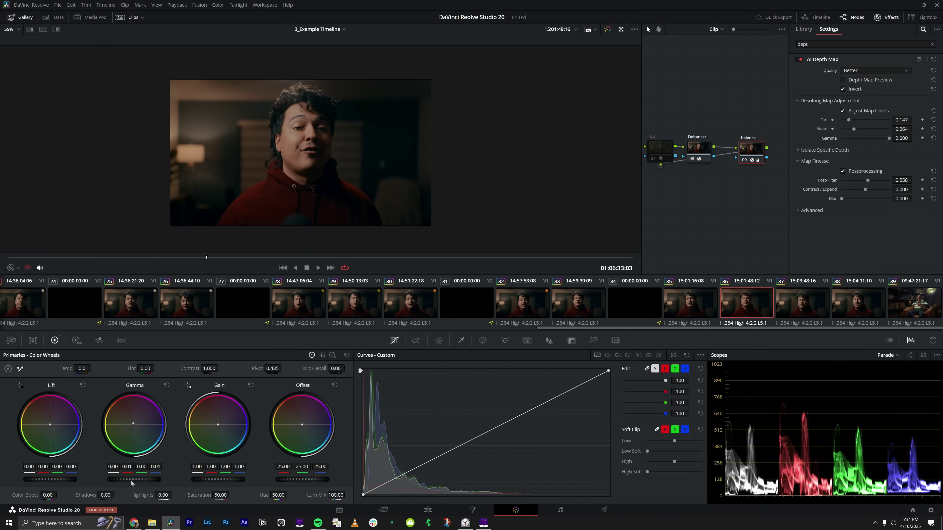
drag(134, 479, 124, 480)
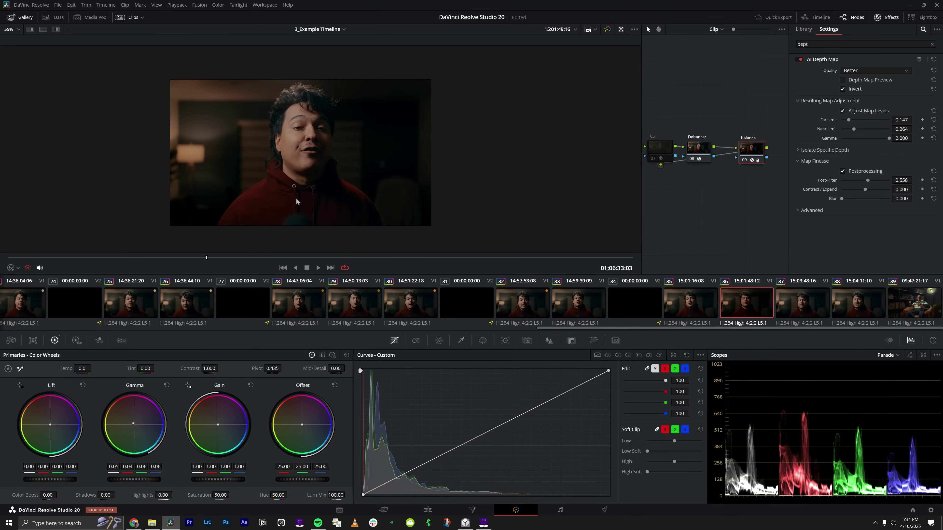
key(ctrl+d)
key(ctrl+d)
key(ctrl+d)
key(ctrl+d)
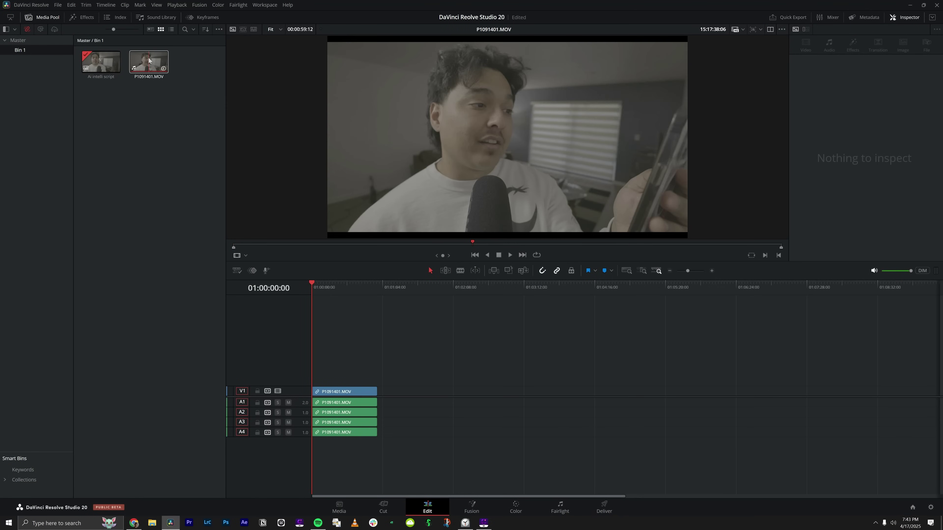
Step: Transcribe the audio of P1091401.MOV with AI Tools > Audio Transcription
right_click(148, 57)
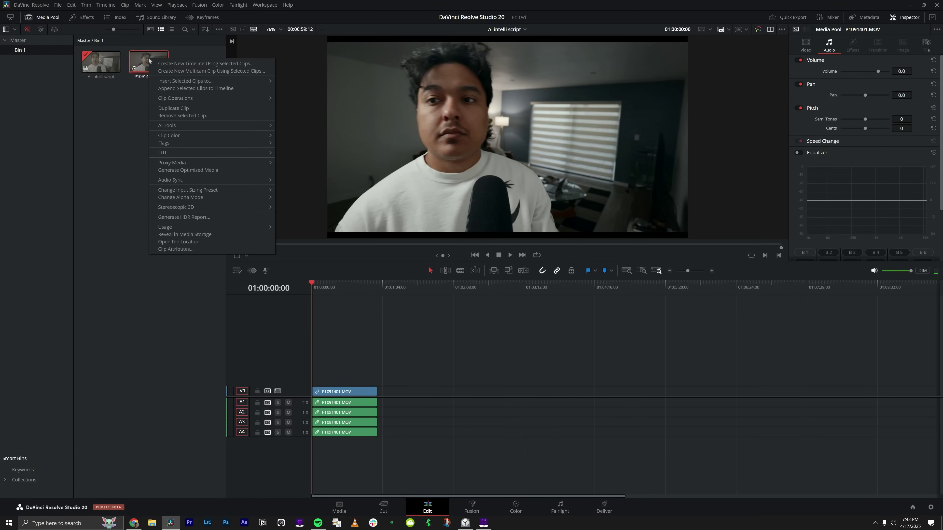
mouse_move(179, 125)
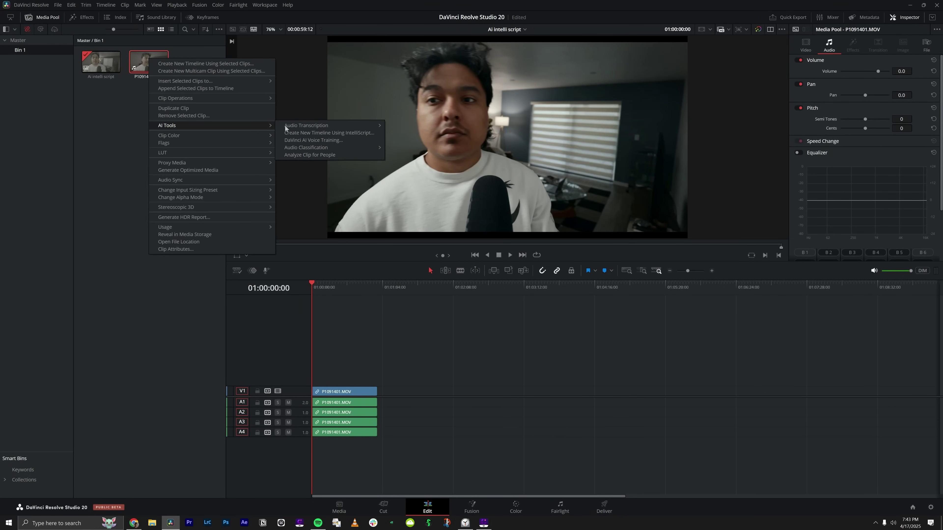
mouse_move(306, 128)
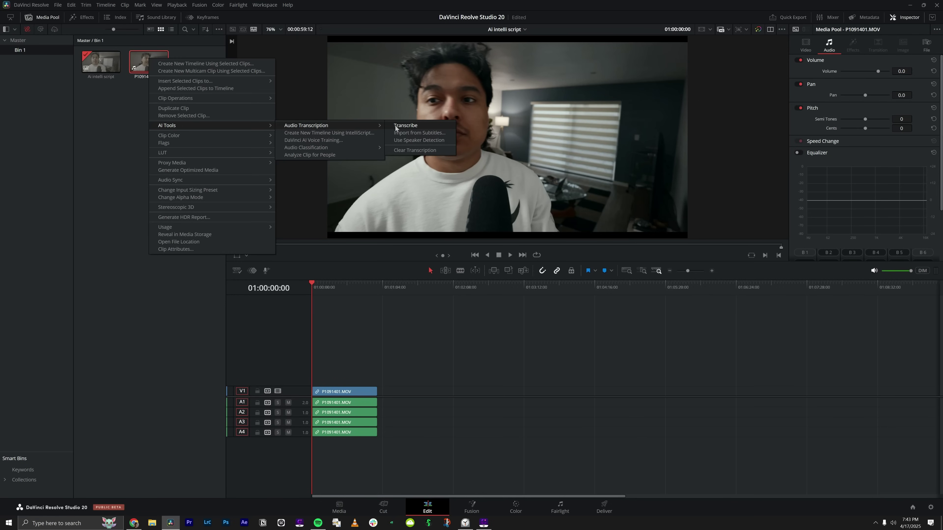
click(405, 125)
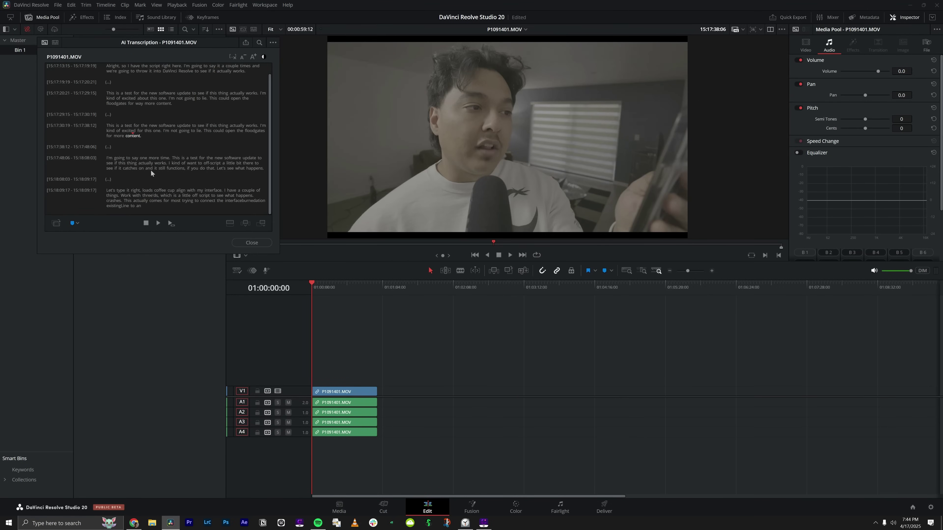
click(252, 243)
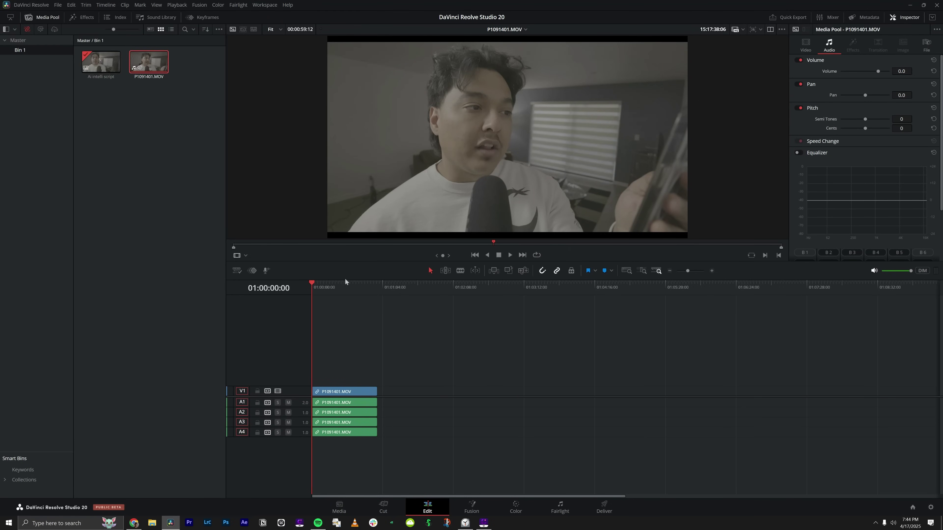
Step: Create a new IntelliScript timeline from Desktop\Ai Test.txt
right_click(151, 60)
mouse_move(180, 126)
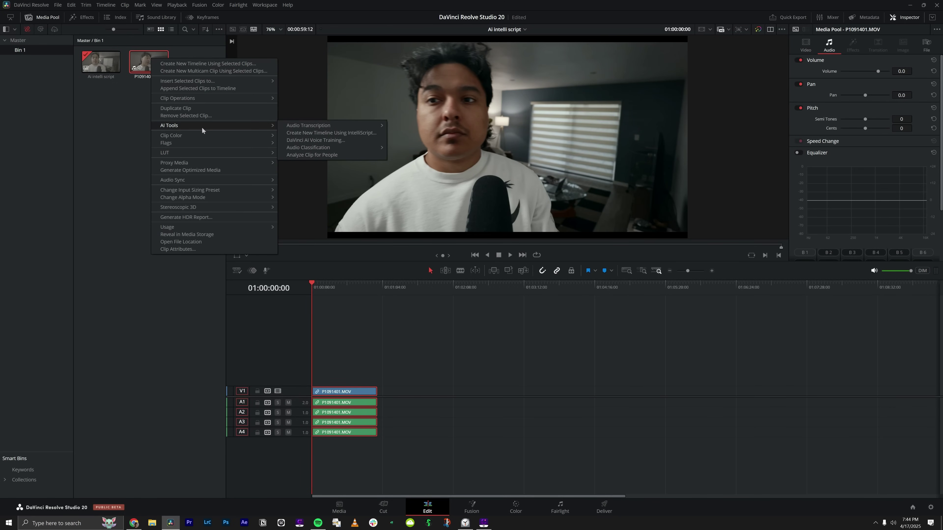
click(300, 134)
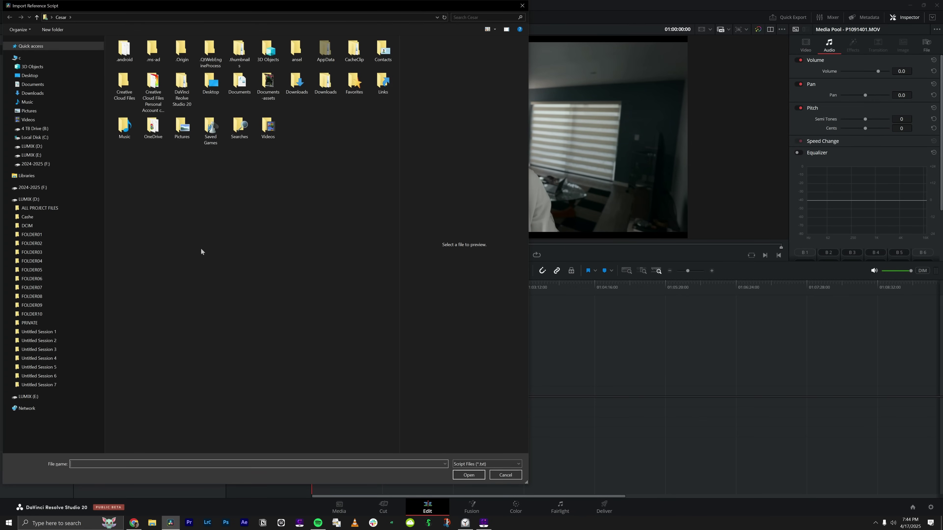
click(30, 75)
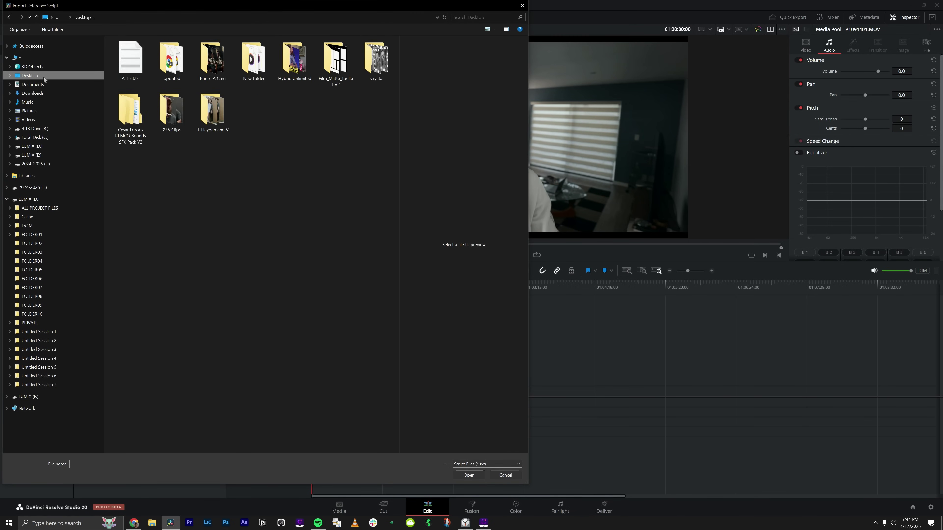
click(130, 59)
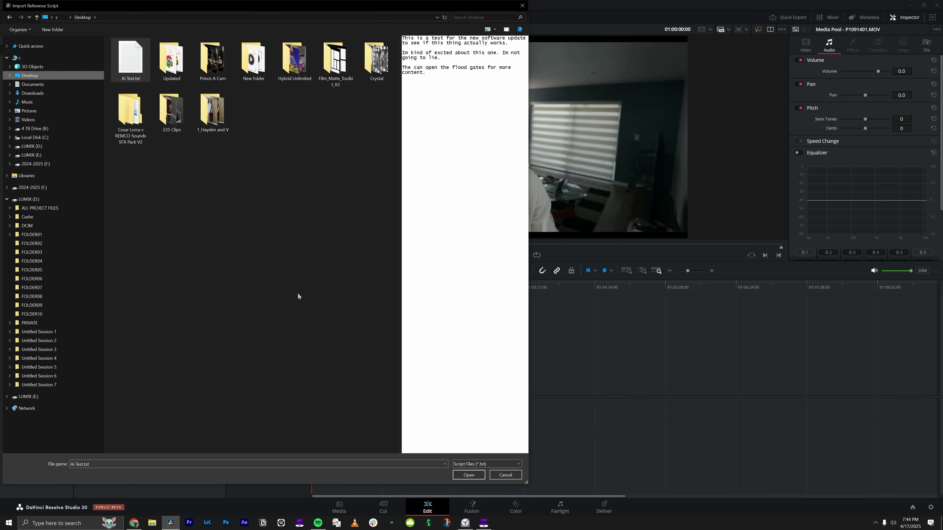
click(465, 475)
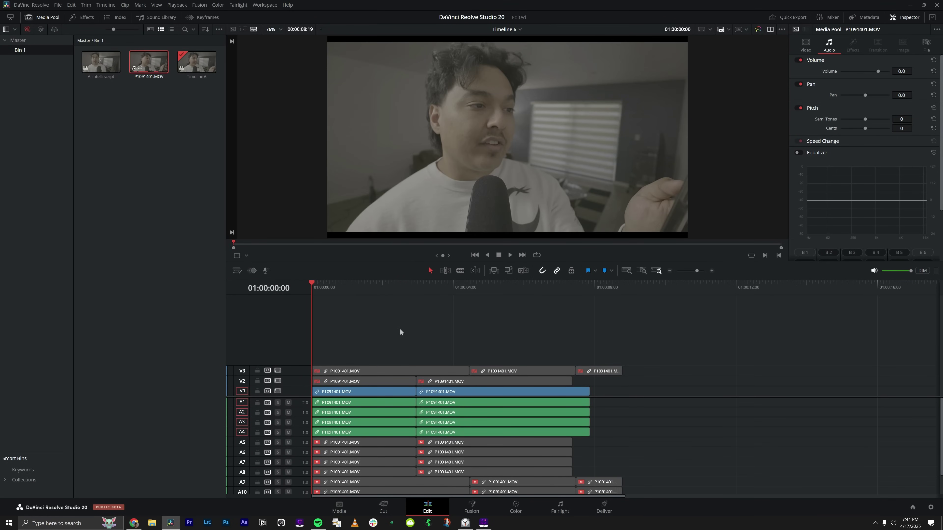
Step: Play the rough-cut timeline from the start and blade all tracks at 01:00:01:08
key(space)
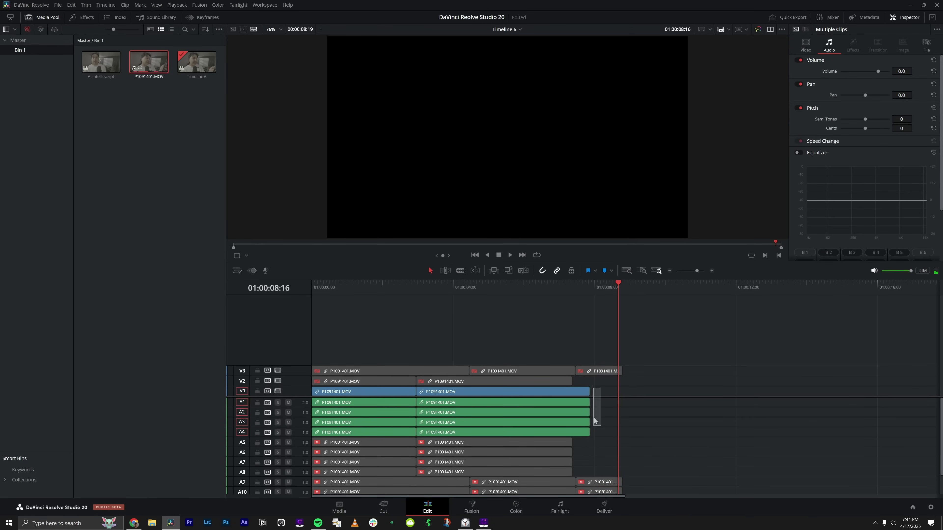
drag(594, 421, 586, 432)
key(Home)
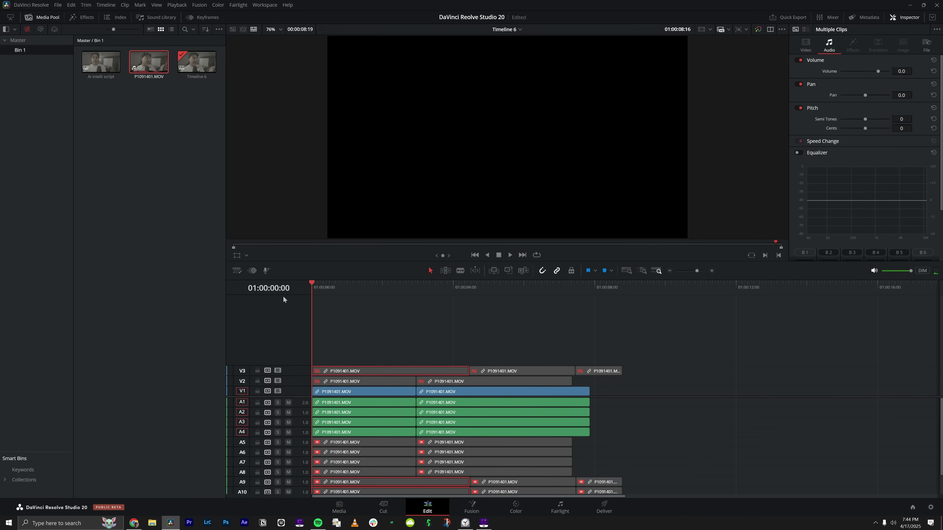
key(space)
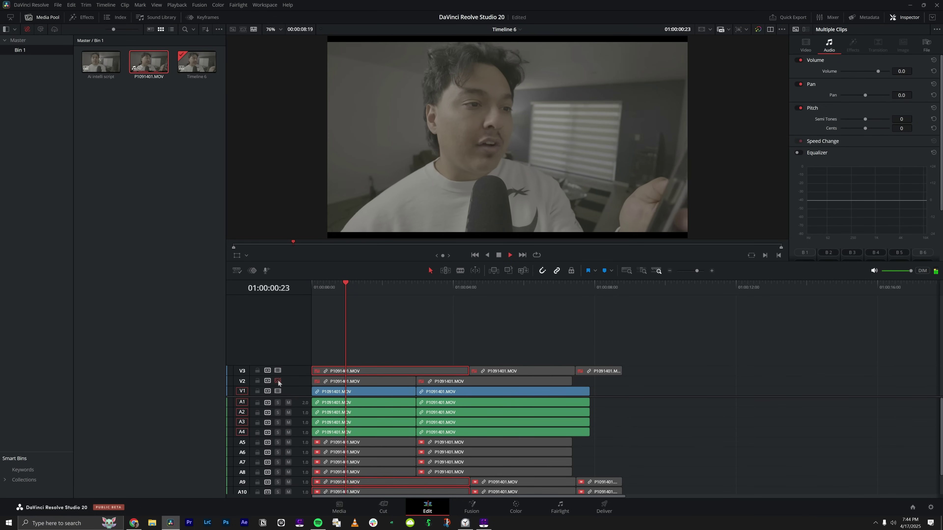
key(space)
key(ctrl+b)
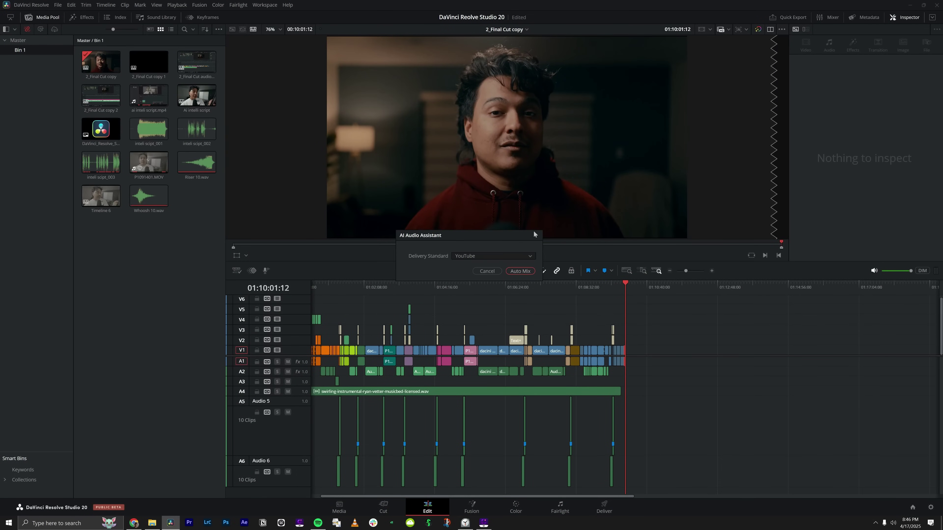
Step: Run AI Audio Assistant's Auto Mix with YouTube kept as the delivery standard
click(508, 258)
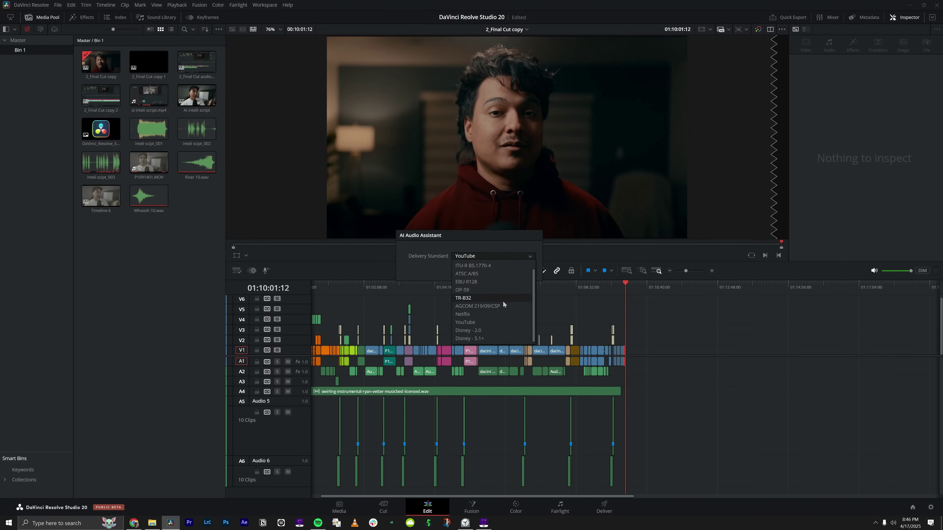
click(505, 323)
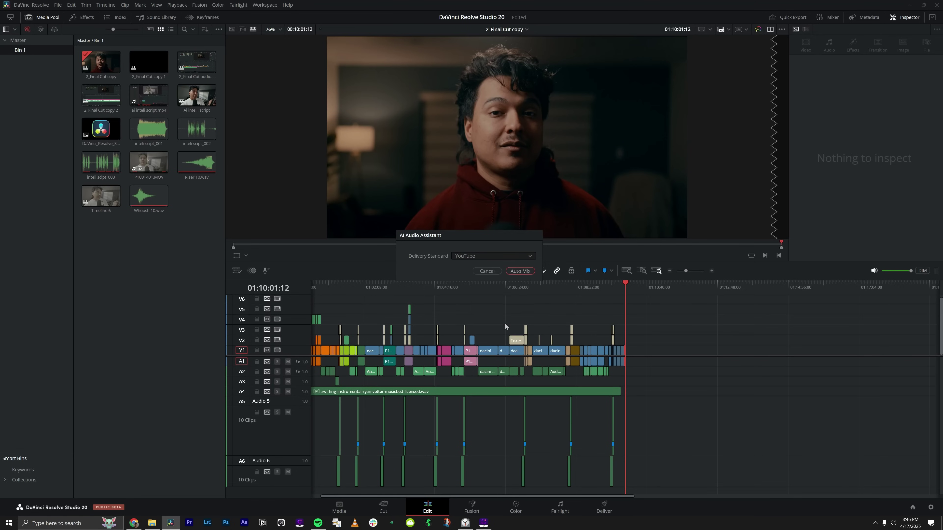
click(517, 271)
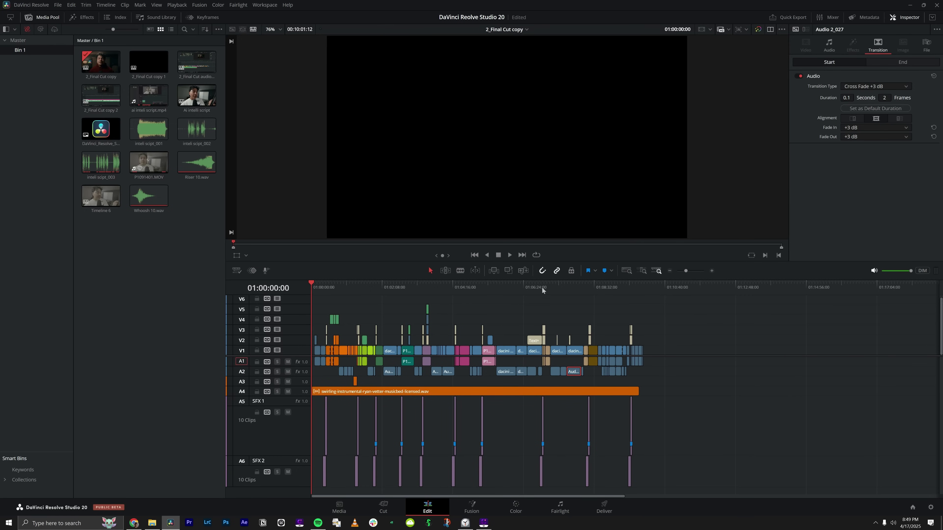
Step: Jump to the Automatic Depth Map title and zoom the timeline around it
click(541, 288)
scroll(564, 295, up, 5)
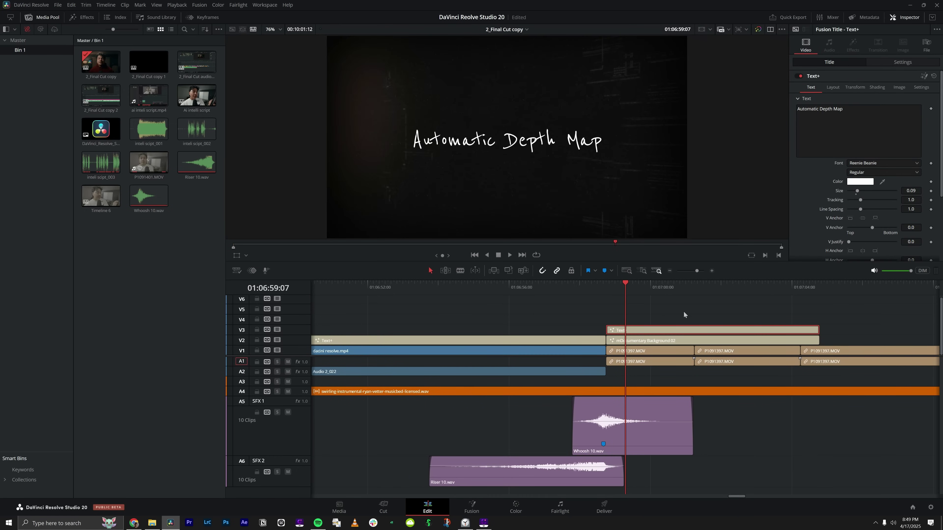
scroll(694, 309, up, 2)
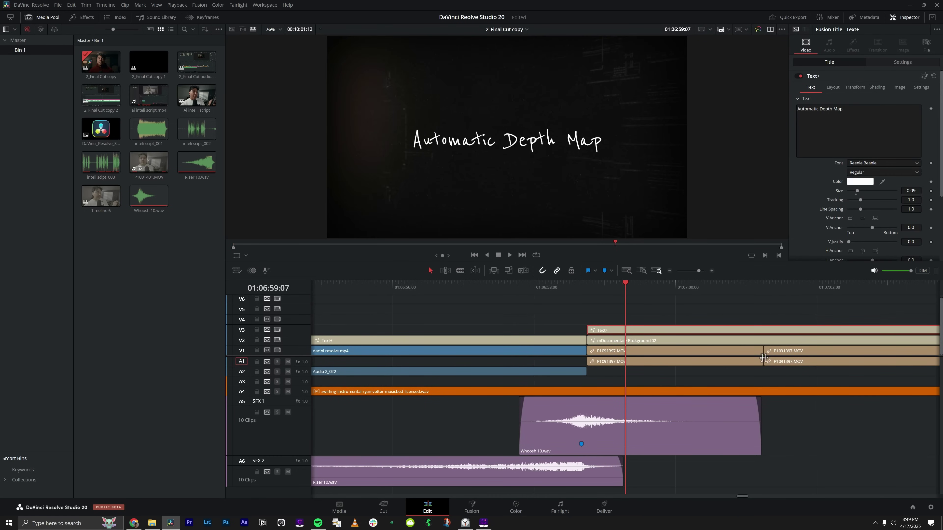
click(788, 365)
scroll(789, 364, right, 5)
scroll(789, 364, down, 10)
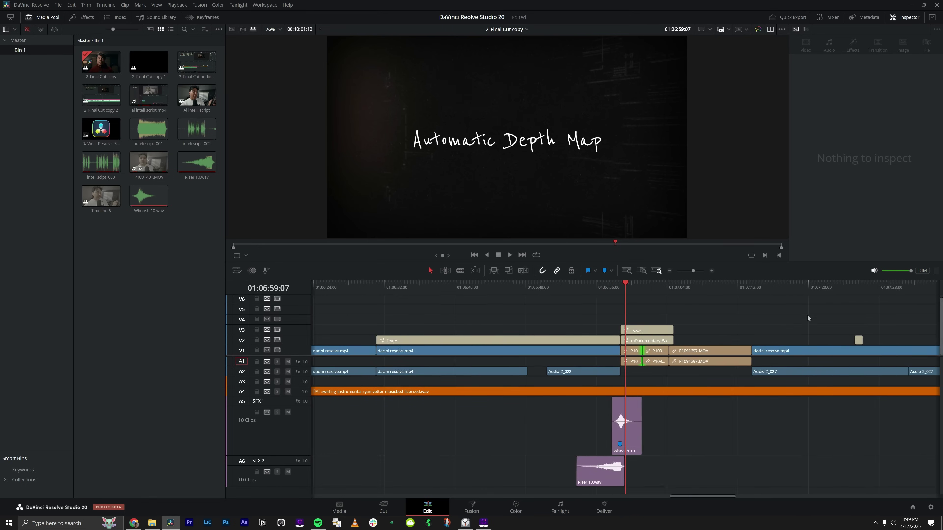
Step: Move to the talking-head shot at 01:09:52:21 and enlarge the Dialogue 1 track height
click(818, 312)
scroll(790, 325, up, 10)
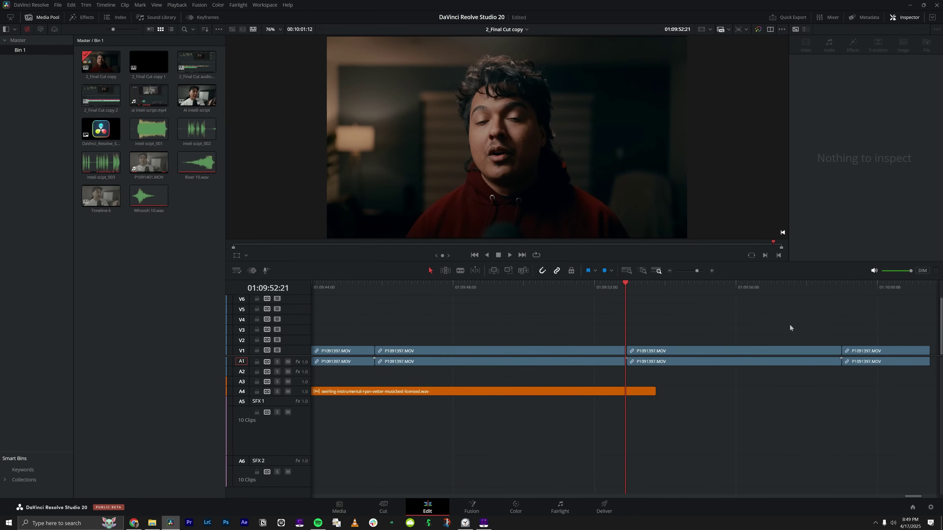
scroll(756, 327, right, 3)
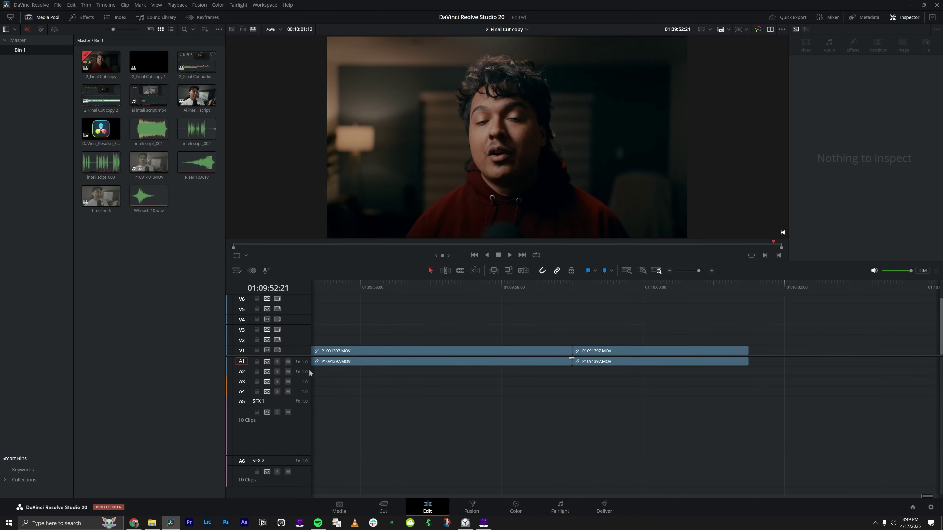
scroll(584, 382, up, 5)
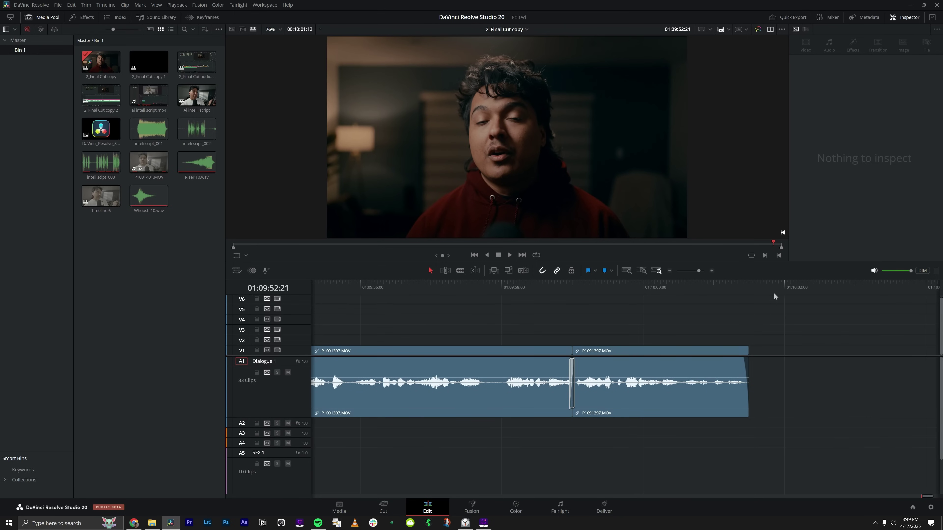
scroll(485, 283, down, 10)
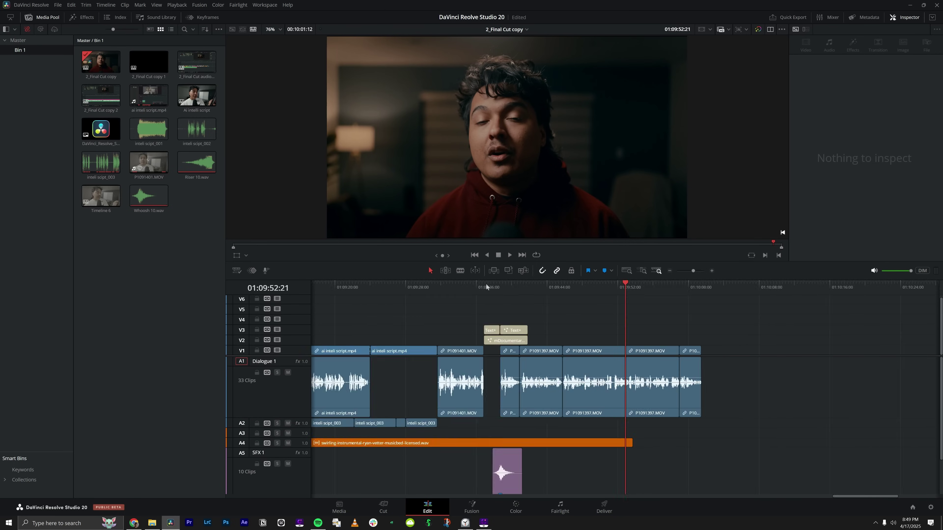